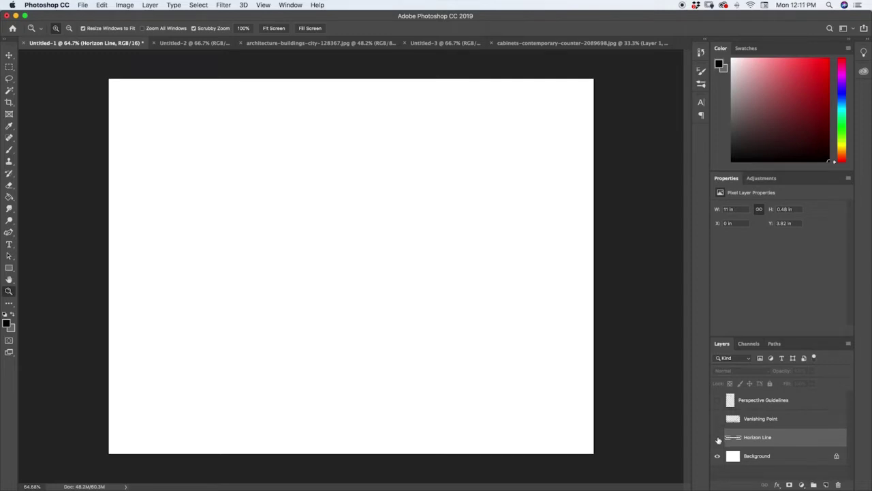
Show the Horizon Line, Vanishing Point and Perspective Guidelines layers in the Untitled-1 document.
click(717, 437)
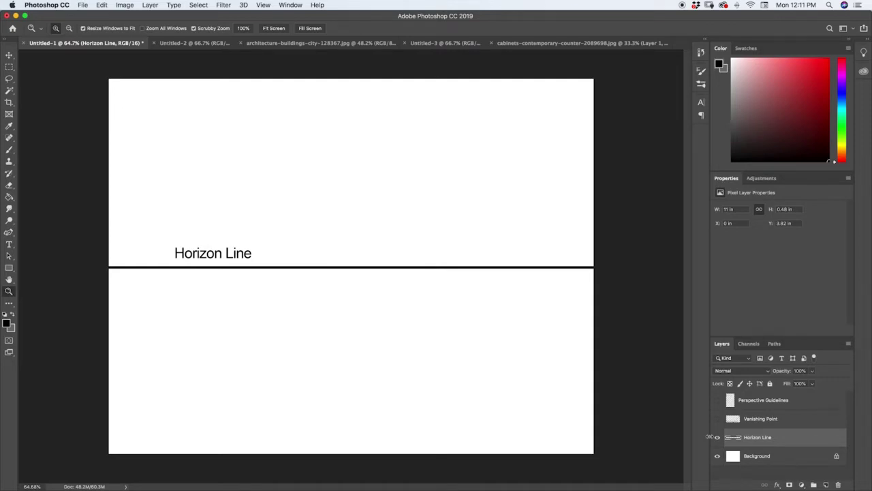
click(716, 418)
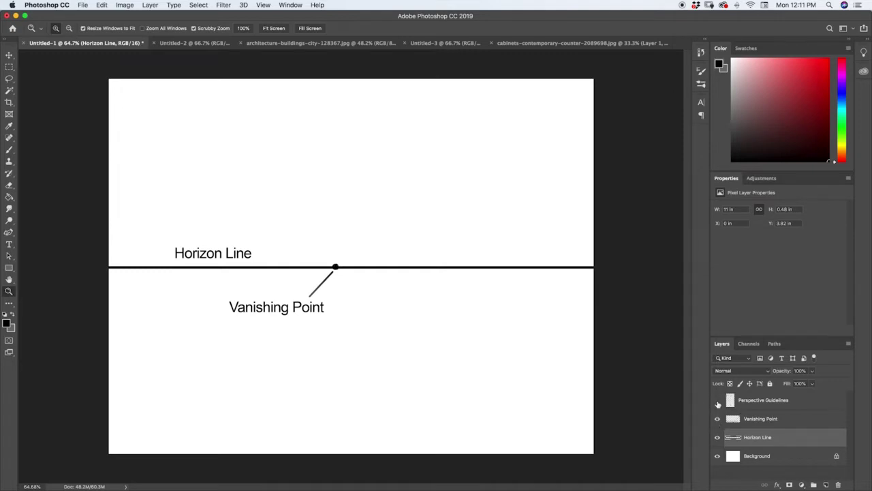
click(716, 401)
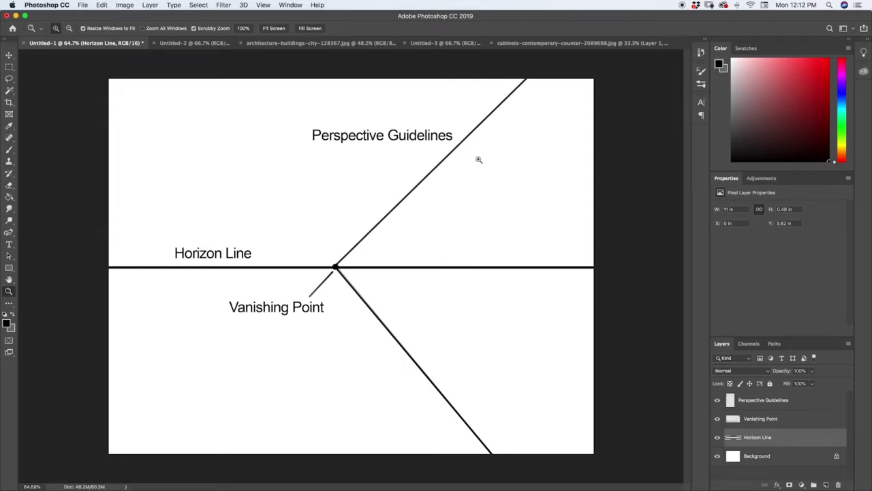
Add a new layer in the Untitled-2 document and paint a straight black horizon line across the canvas with a 15-pixel brush.
click(193, 43)
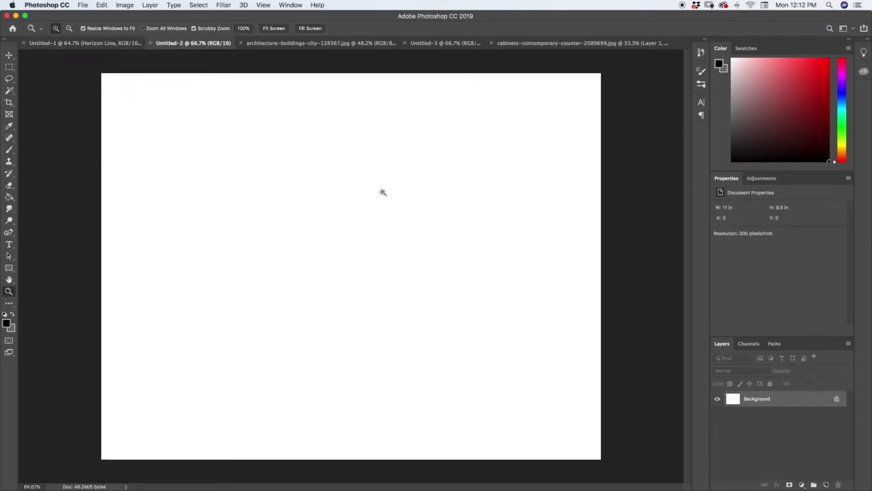
click(826, 483)
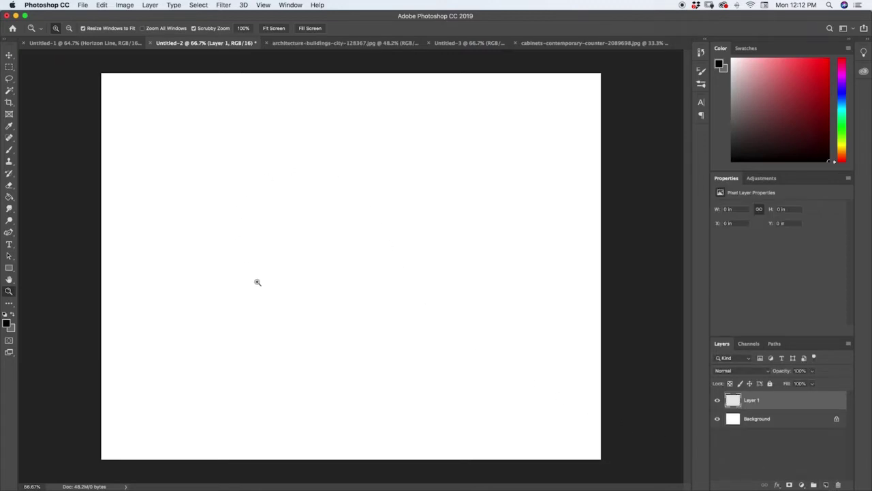
key(super+0)
key(b)
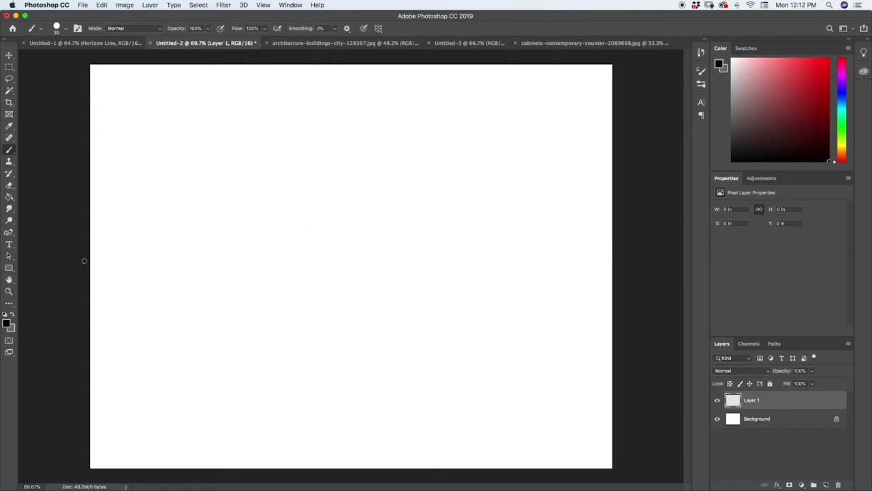
mouse_move(83, 265)
mouse_down()
mouse_move(370, 261)
mouse_move(630, 280)
mouse_up()
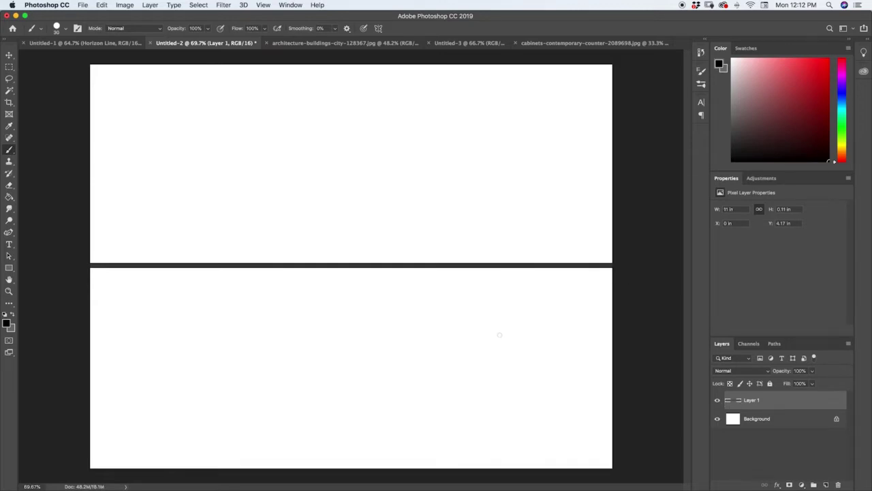
key(super+z)
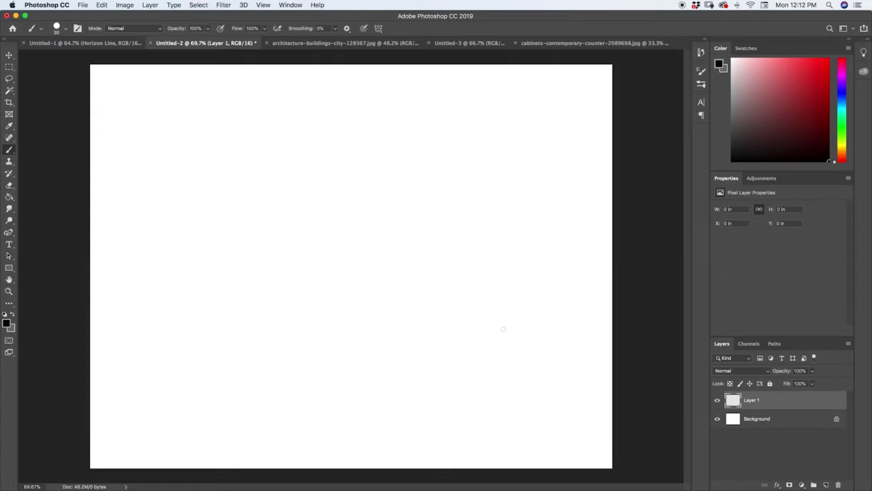
key([)
key([)
key([)
drag(90, 258, 613, 258)
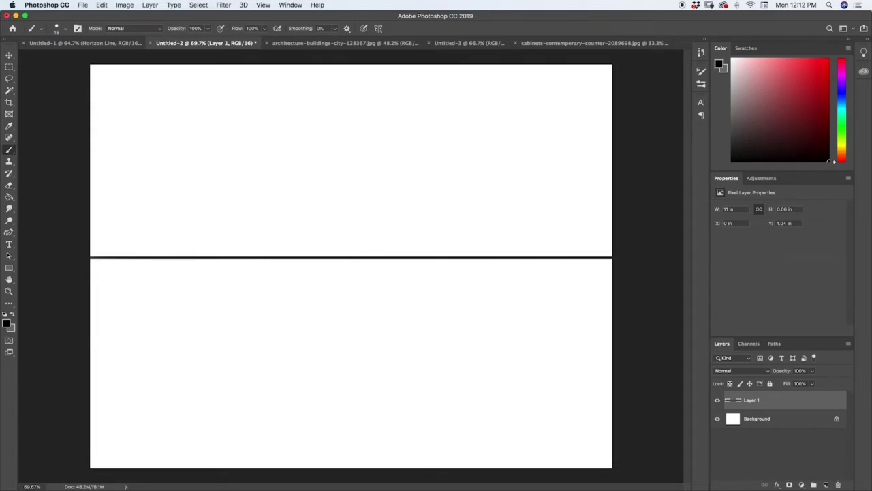
drag(324, 351, 353, 352)
drag(307, 136, 346, 137)
key(super+z)
key(super+z)
Mark a vanishing point dot near the middle of the horizon line and paint straight guidelines from it toward the canvas's lower right and upper right.
click(343, 257)
drag(342, 258, 473, 412)
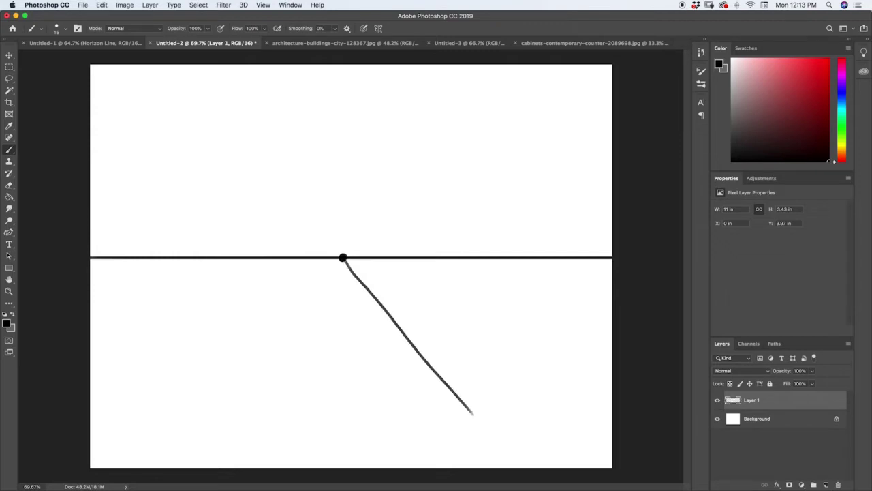
key(super+z)
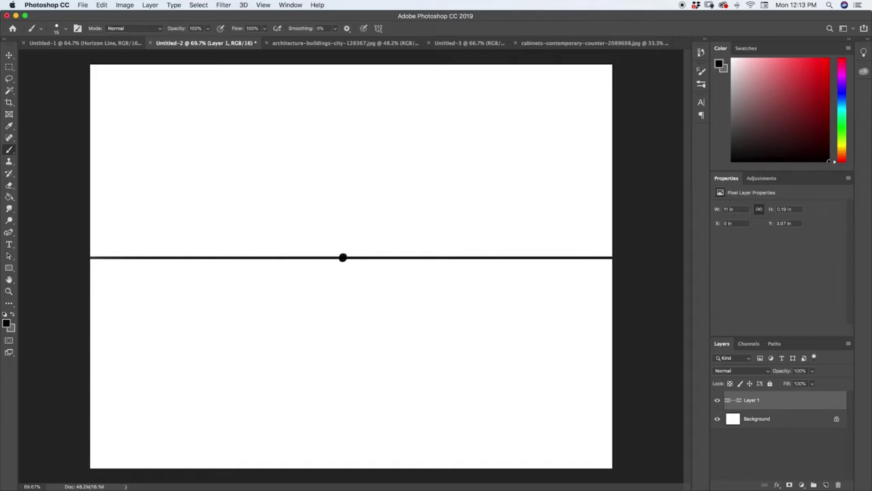
shift+click(451, 429)
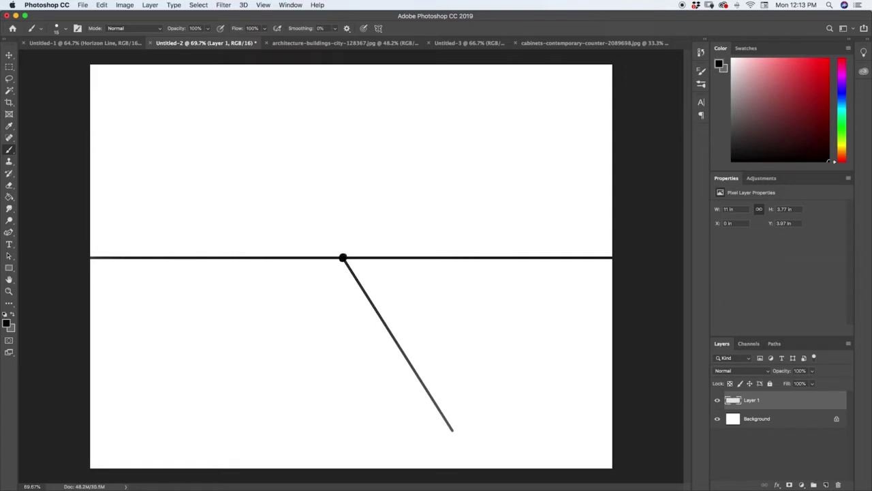
shift+click(477, 122)
shift+click(477, 121)
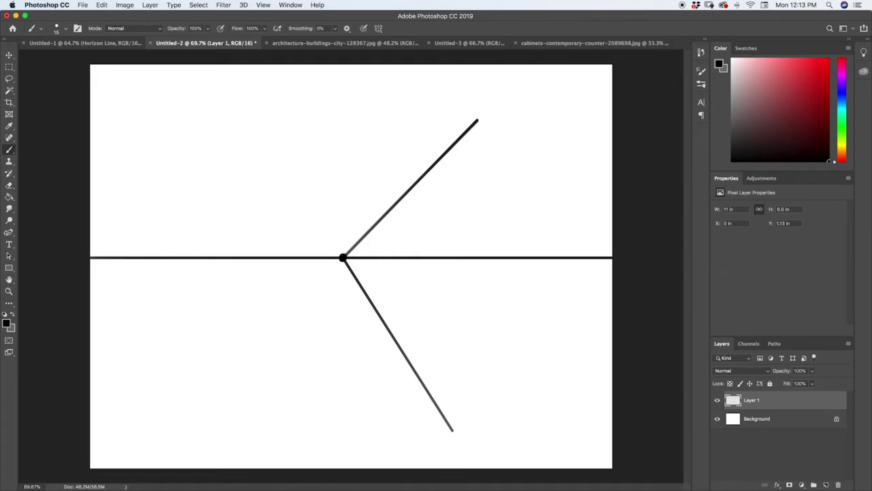
Paint two vertical edges between the guidelines, and build a tall rectangular front face extending right from the nearer edge.
mouse_move(344, 260)
mouse_down()
mouse_move(435, 277)
mouse_move(434, 163)
mouse_up()
drag(434, 355, 434, 401)
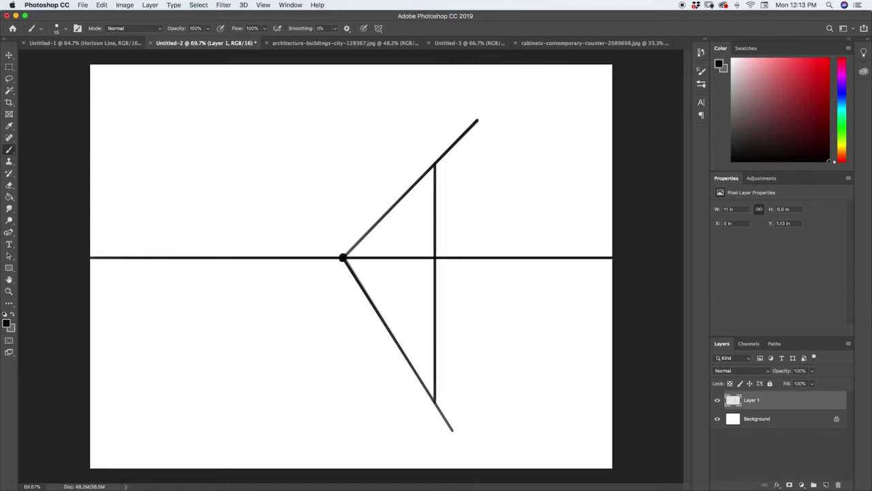
drag(409, 358, 409, 187)
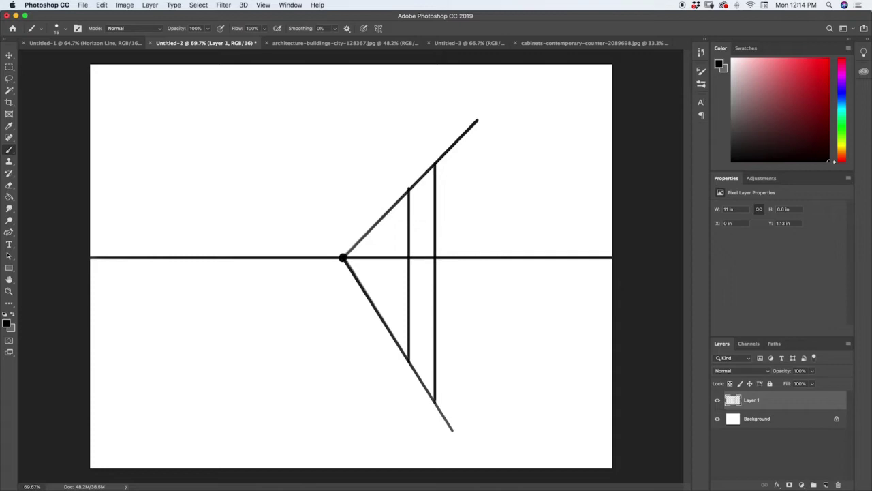
mouse_move(436, 163)
mouse_down()
mouse_move(510, 163)
mouse_move(509, 398)
mouse_up()
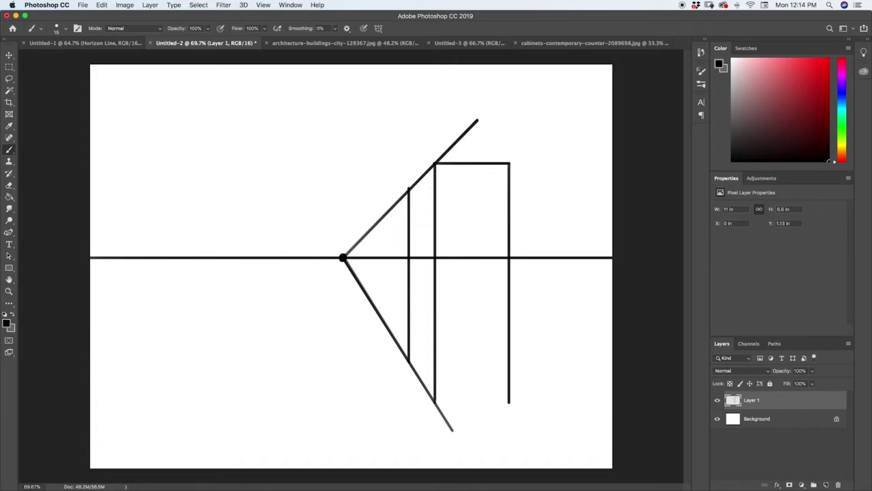
drag(435, 401, 509, 401)
Erase the guideline parts outside the tall box, both beyond its front corners and back toward the vanishing point.
key(e)
mouse_move(474, 121)
mouse_down()
mouse_move(440, 157)
mouse_move(467, 128)
mouse_move(443, 154)
mouse_up()
key(bracketleft)
key(bracketleft)
key(bracketleft)
key(bracketleft)
key(bracketleft)
key(bracketleft)
key(bracketleft)
key(bracketleft)
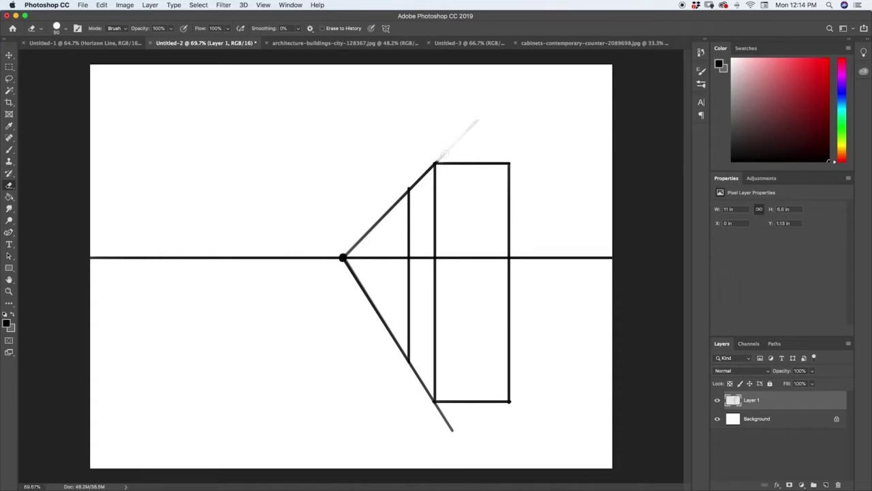
mouse_move(407, 193)
mouse_down()
mouse_move(352, 247)
mouse_move(401, 197)
mouse_up()
mouse_move(368, 282)
mouse_down()
mouse_move(383, 339)
mouse_move(396, 315)
mouse_move(400, 359)
mouse_move(401, 336)
mouse_move(390, 333)
mouse_move(379, 307)
mouse_move(393, 339)
mouse_move(400, 341)
mouse_move(353, 275)
mouse_up()
drag(451, 428, 440, 410)
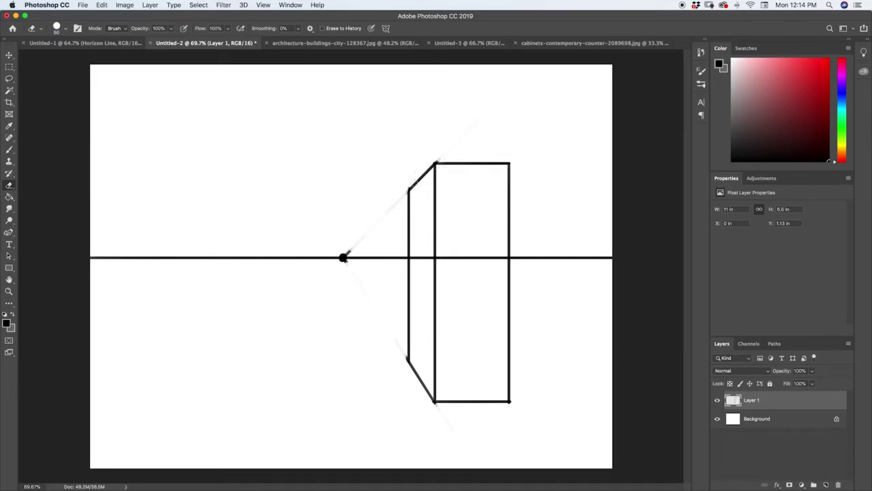
Paint two straight guidelines with the brush from the canvas's upper-left area to the vanishing point.
key(b)
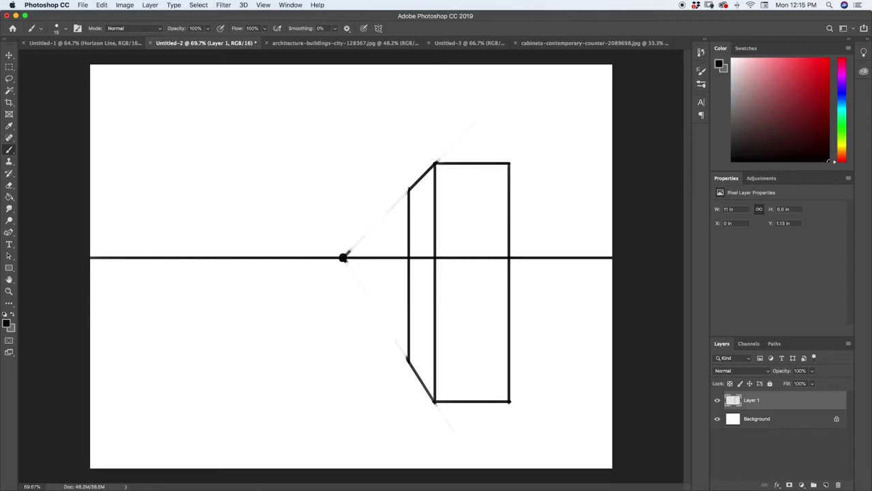
shift+click(239, 86)
shift+click(343, 257)
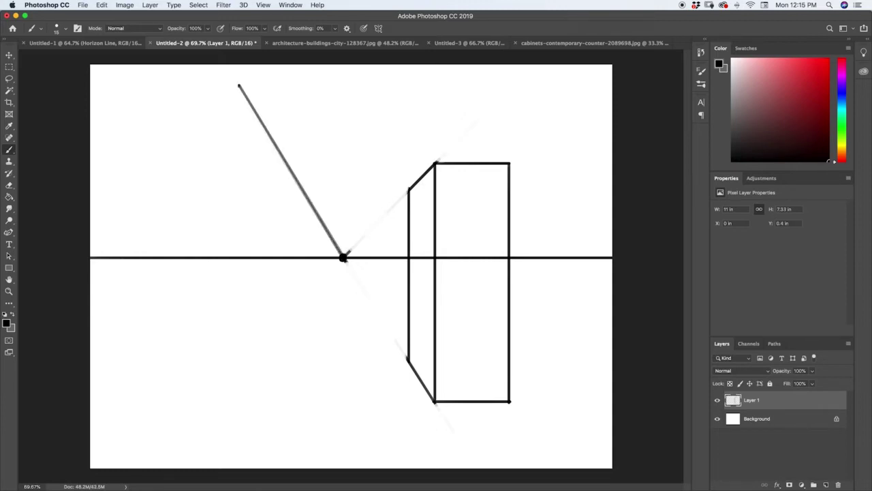
shift+click(209, 153)
shift+click(343, 257)
shift+click(343, 257)
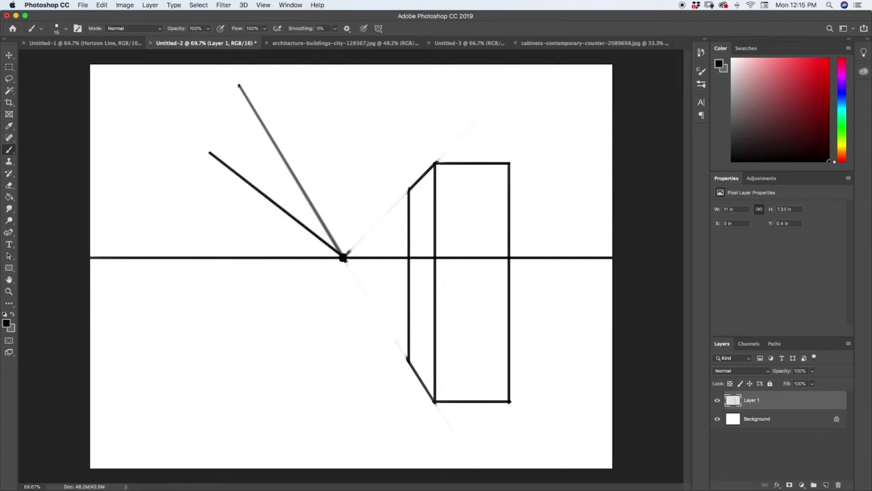
Paint a vertical edge down from the upper guideline's outer end to the lower guideline, and erase the lower guideline's overhang.
drag(239, 85, 239, 167)
key(super+z)
mouse_move(239, 86)
mouse_down()
mouse_move(240, 172)
mouse_move(239, 88)
mouse_up()
key(e)
drag(211, 149, 232, 174)
Complete a square front face left of the vertical edge with straight brush lines, and erase the top line's overhang.
key(b)
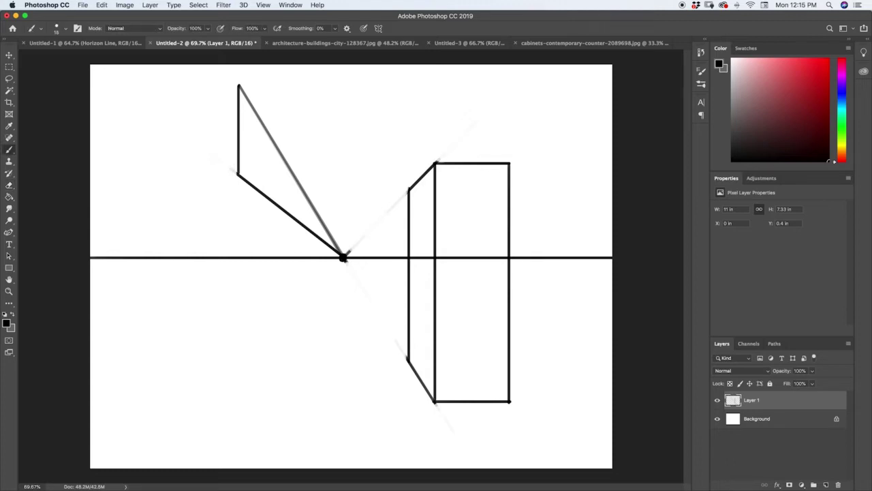
drag(238, 173, 156, 173)
drag(238, 85, 147, 85)
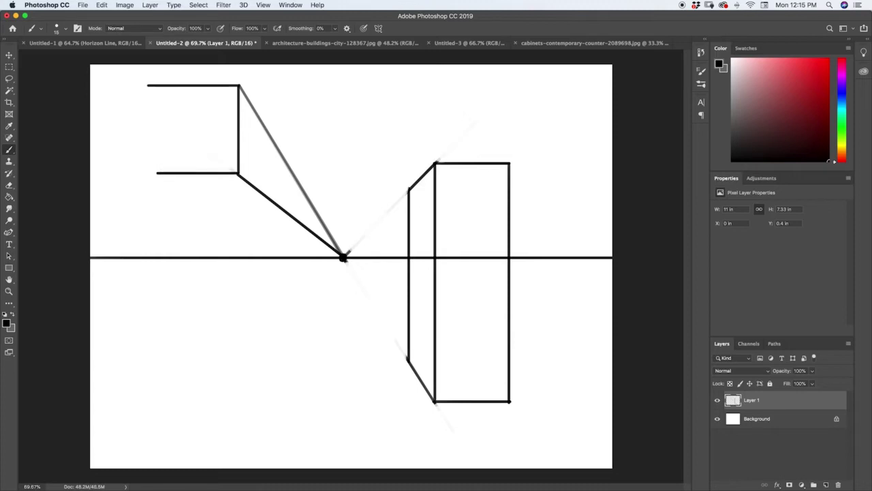
drag(157, 173, 157, 85)
key(e)
click(149, 85)
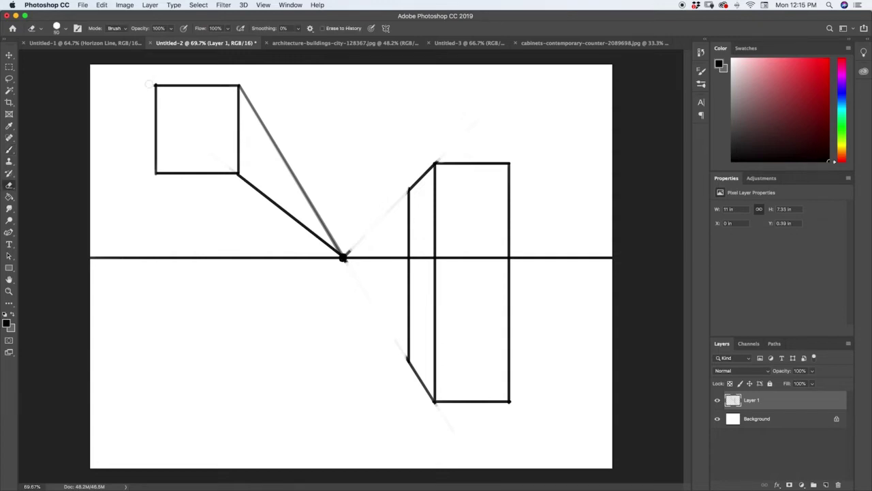
Paint a straight guideline from the square's lower-left corner to the vanishing point and darken it.
key(b)
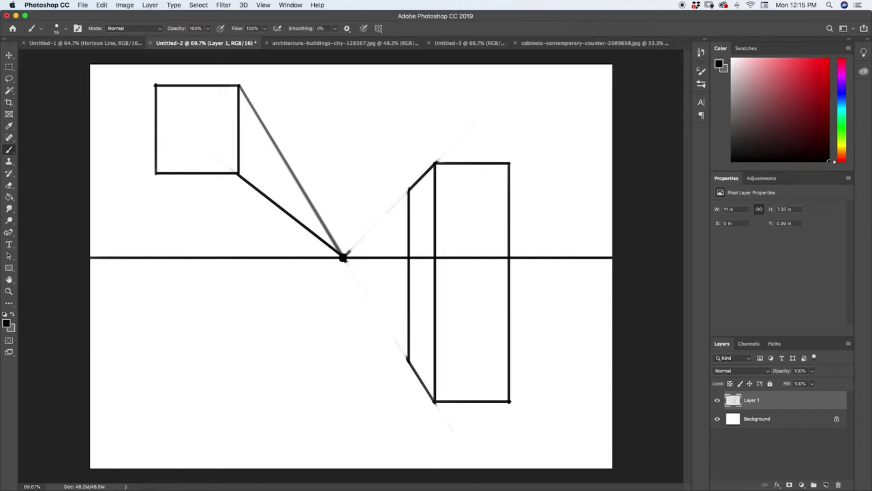
drag(156, 175, 324, 250)
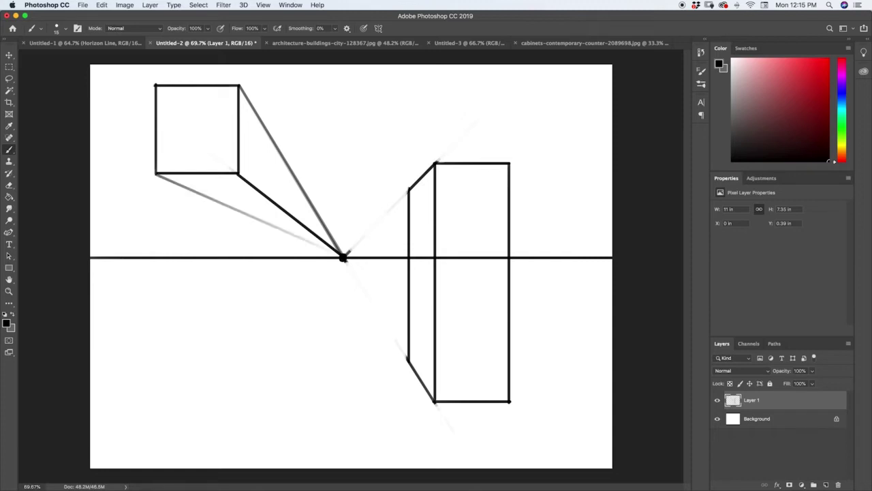
shift+click(343, 256)
drag(161, 175, 340, 256)
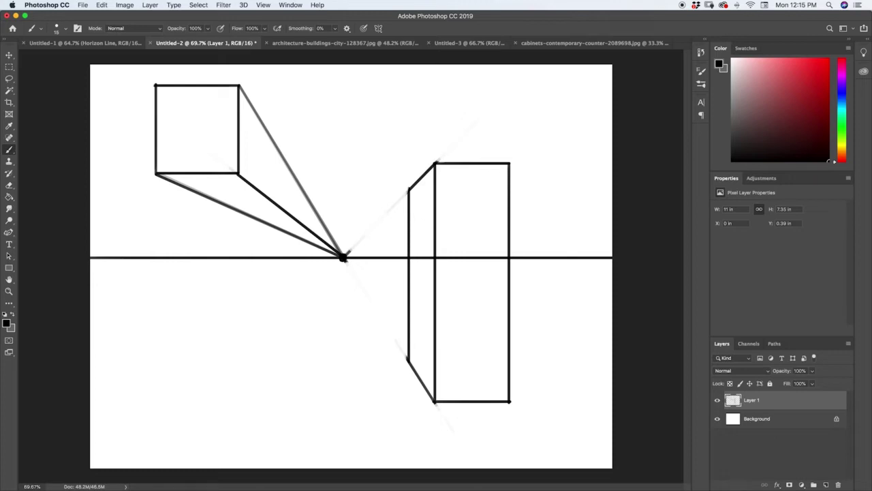
Paint the cube's rear vertical and rear bottom edges between the guidelines, parallel to the square's sides.
drag(252, 106, 252, 185)
drag(252, 142, 252, 107)
drag(251, 185, 186, 185)
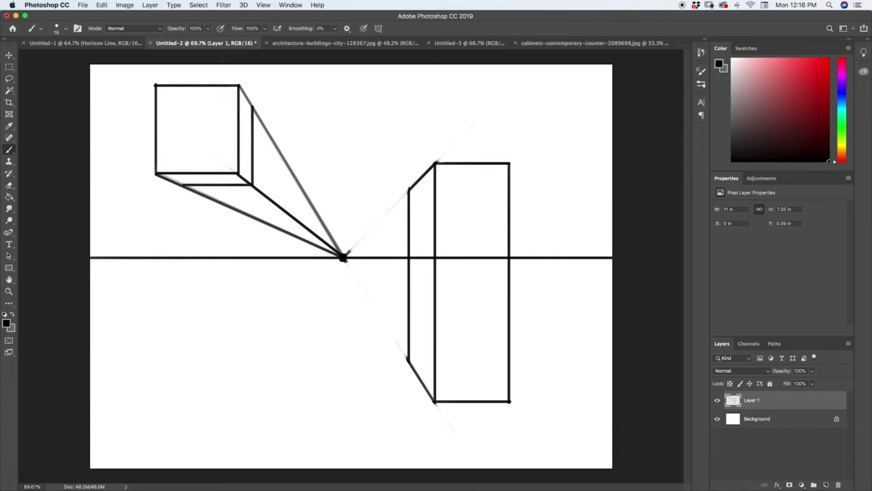
Erase the guidelines between the cube and the vanishing point, and repaint the gap in the cube's rear vertical edge.
key(e)
mouse_move(275, 136)
mouse_down()
mouse_move(267, 199)
mouse_move(258, 186)
mouse_move(255, 106)
mouse_move(314, 209)
mouse_move(294, 224)
mouse_move(188, 189)
mouse_up()
right_click(261, 186)
click(255, 115)
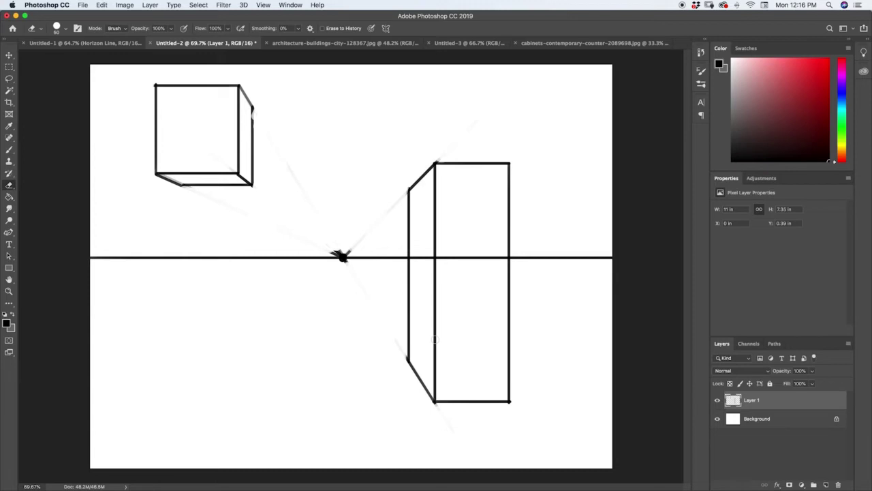
key(b)
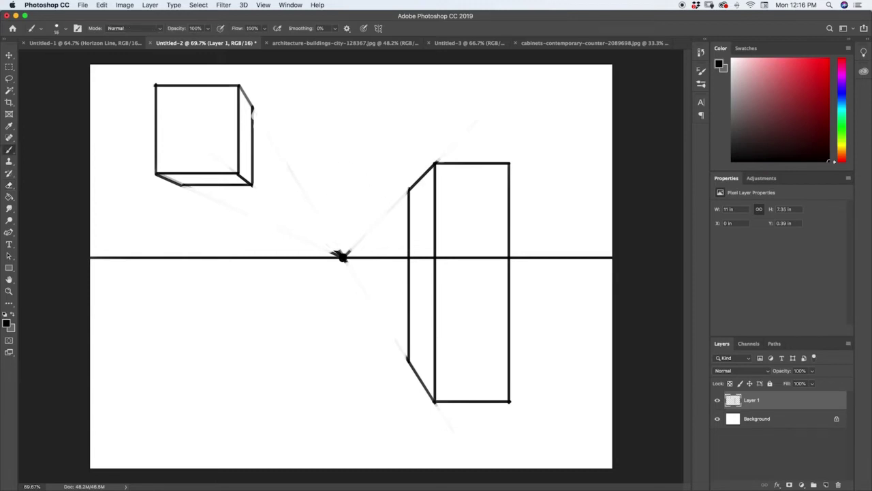
mouse_move(253, 110)
mouse_down()
mouse_move(253, 120)
mouse_move(253, 108)
mouse_up()
Paint a circle below the horizon at the canvas's lower left and connect its right side and top to the vanishing point with straight guidelines.
mouse_move(277, 356)
mouse_down()
mouse_move(190, 348)
mouse_move(281, 363)
mouse_move(268, 326)
mouse_move(233, 302)
mouse_move(192, 338)
mouse_move(216, 375)
mouse_move(267, 379)
mouse_move(274, 331)
mouse_move(193, 356)
mouse_move(259, 315)
mouse_move(193, 329)
mouse_up()
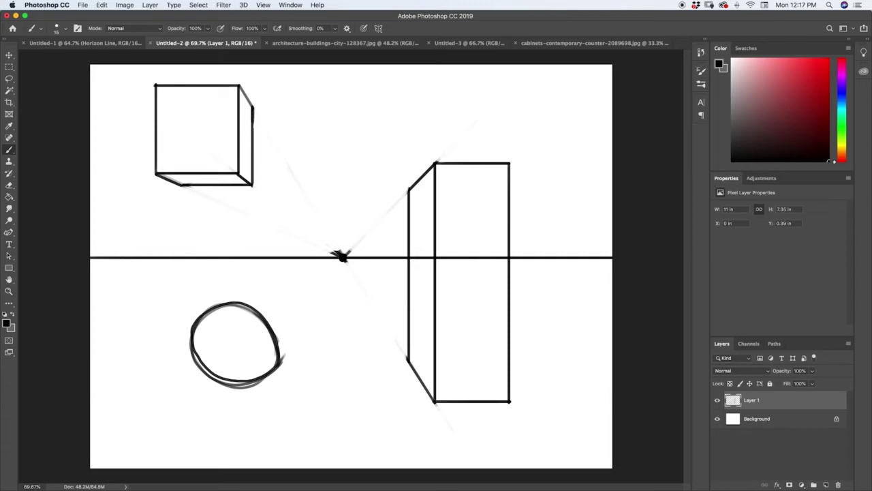
shift+click(342, 257)
shift+click(279, 362)
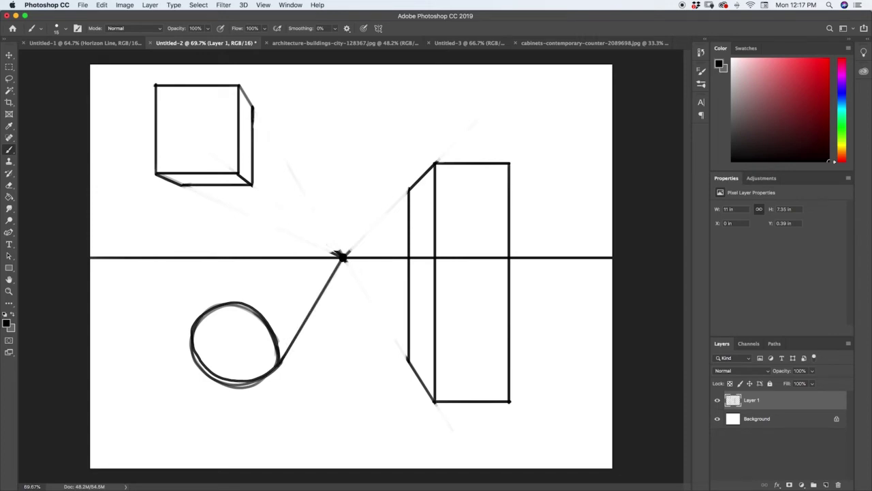
shift+click(233, 301)
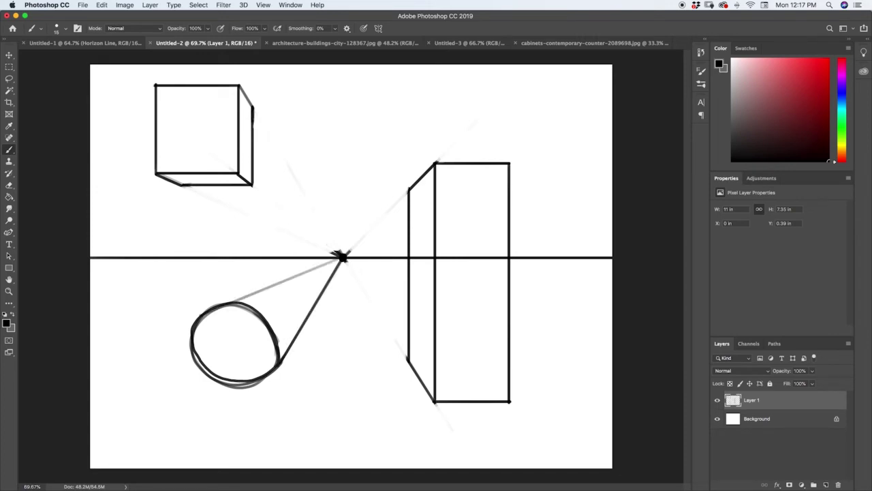
mouse_move(230, 297)
mouse_down()
mouse_move(197, 315)
mouse_move(237, 293)
mouse_up()
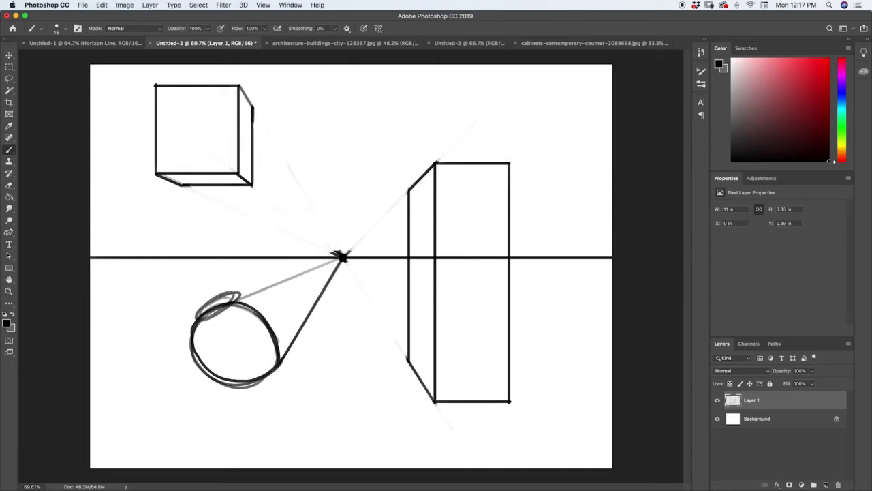
key(super+z)
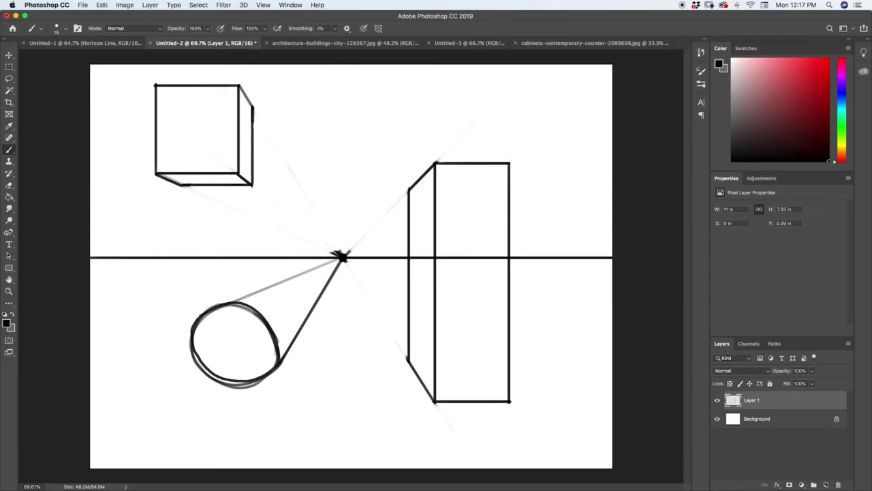
right_click(208, 300)
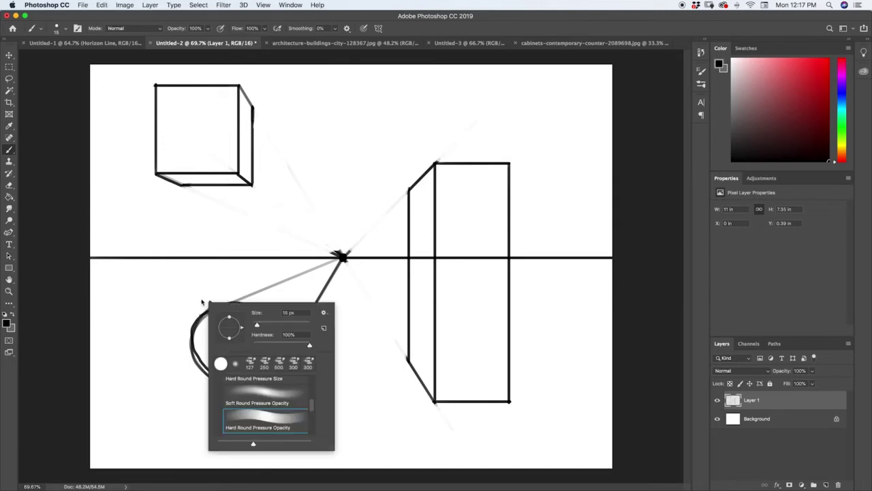
key(Escape)
drag(215, 292, 212, 306)
drag(203, 281, 210, 301)
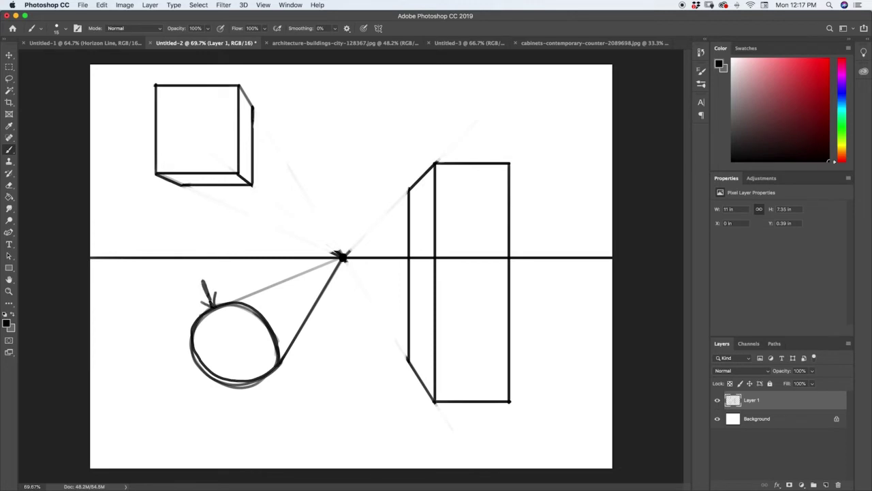
key(super+z)
key(super+z)
key(super+z)
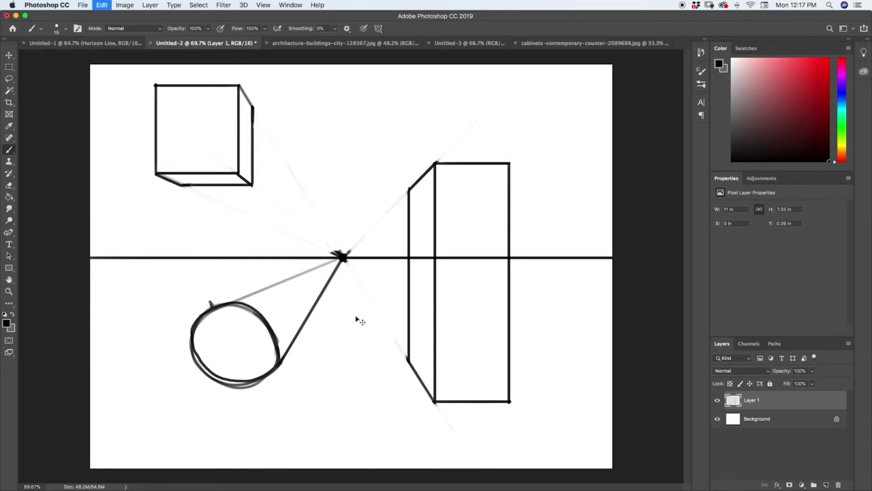
Replace the faint guideline from the circle's top to the vanishing point with a darker straight one.
key(super+z)
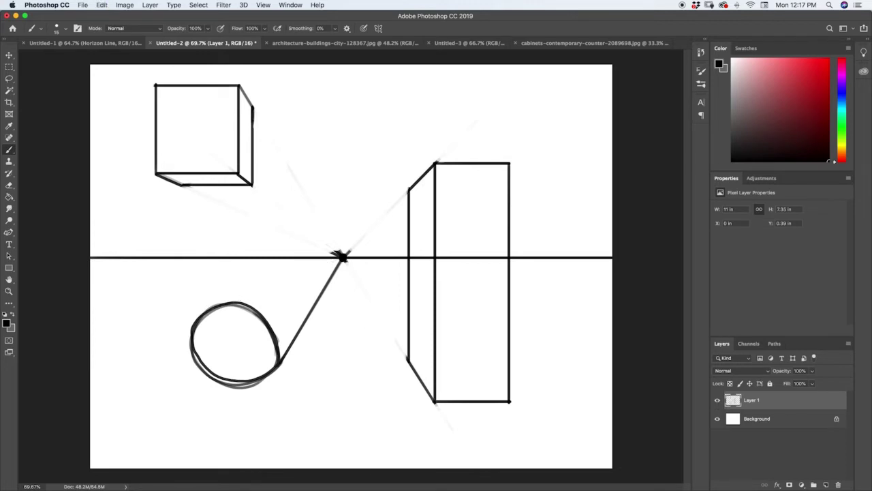
drag(215, 305, 325, 264)
key(super+shift+z)
key(super+shift+z)
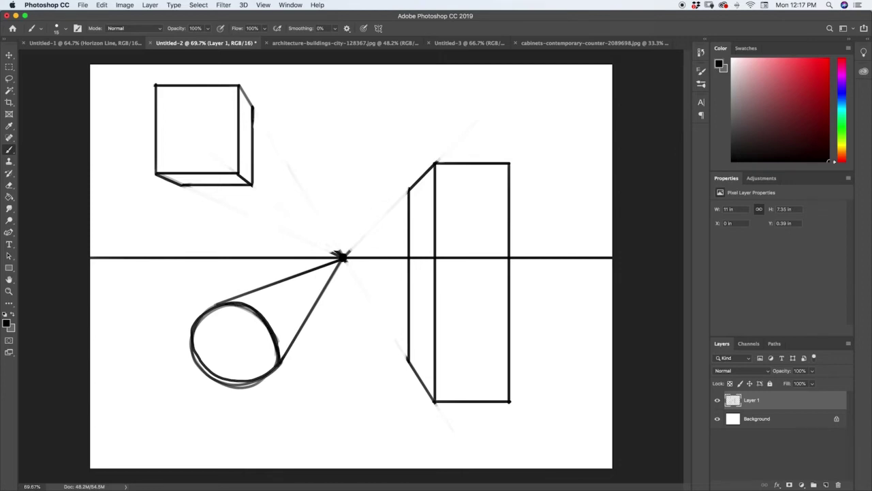
Paint the cylinder's curved rear edge between the guidelines and erase the guidelines from there to the vanishing point.
mouse_move(264, 288)
mouse_down()
mouse_move(276, 292)
mouse_move(297, 334)
mouse_move(268, 289)
mouse_move(257, 290)
mouse_move(280, 298)
mouse_move(297, 327)
mouse_up()
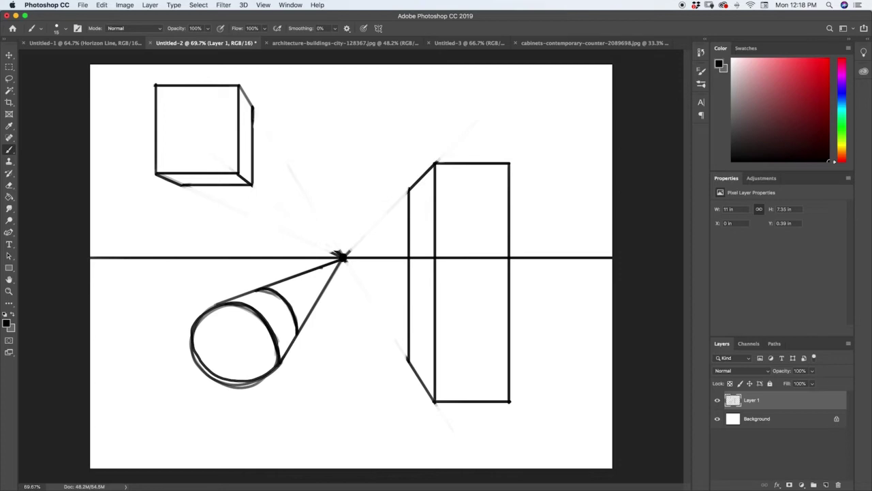
drag(321, 267, 328, 278)
key(e)
mouse_move(312, 308)
mouse_down()
mouse_move(304, 333)
mouse_move(325, 285)
mouse_move(306, 327)
mouse_up()
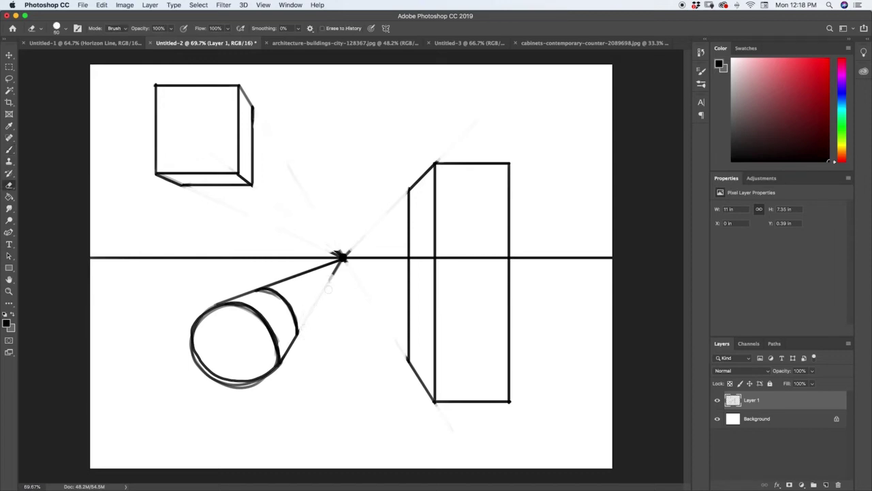
mouse_move(328, 288)
mouse_down()
mouse_move(269, 280)
mouse_move(340, 267)
mouse_move(299, 279)
mouse_move(329, 268)
mouse_up()
Paint a closed four-lobed shape above the horizon and a straight guideline from its right lobe to the vanishing point.
key(b)
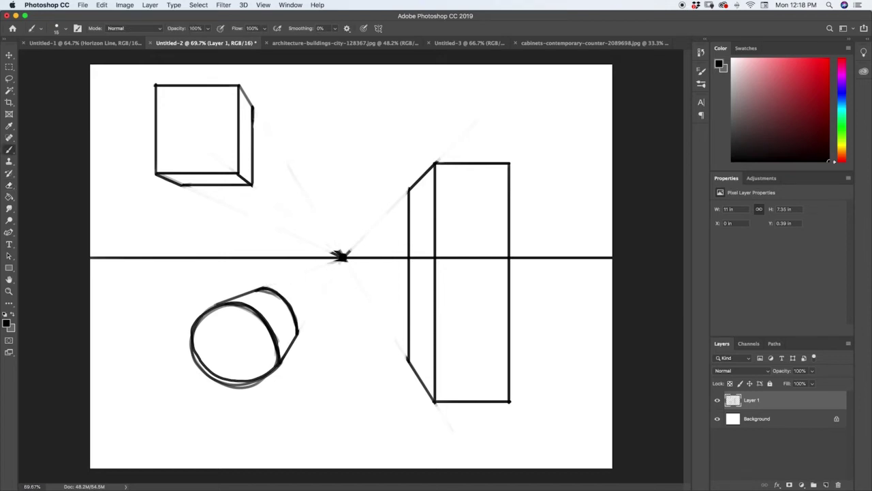
mouse_move(364, 115)
mouse_down()
mouse_move(404, 115)
mouse_move(409, 99)
mouse_move(379, 99)
mouse_move(386, 75)
mouse_move(363, 113)
mouse_up()
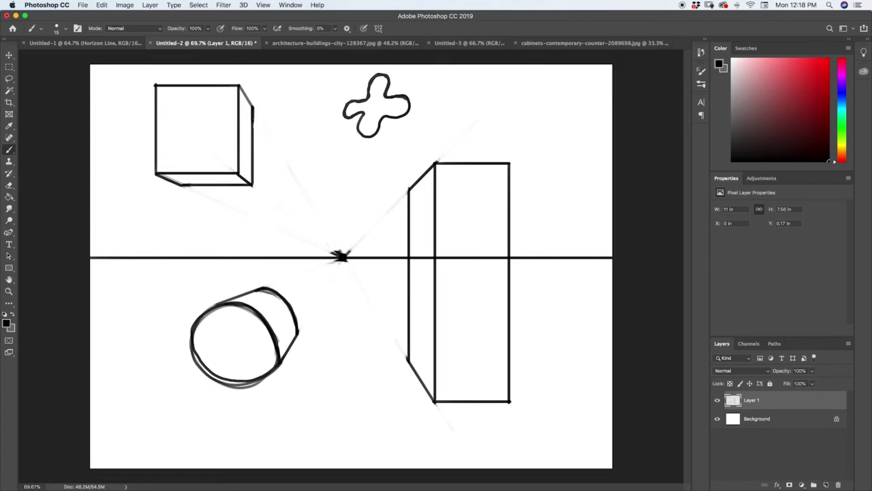
drag(269, 290, 297, 337)
drag(409, 112, 348, 244)
drag(408, 115, 345, 253)
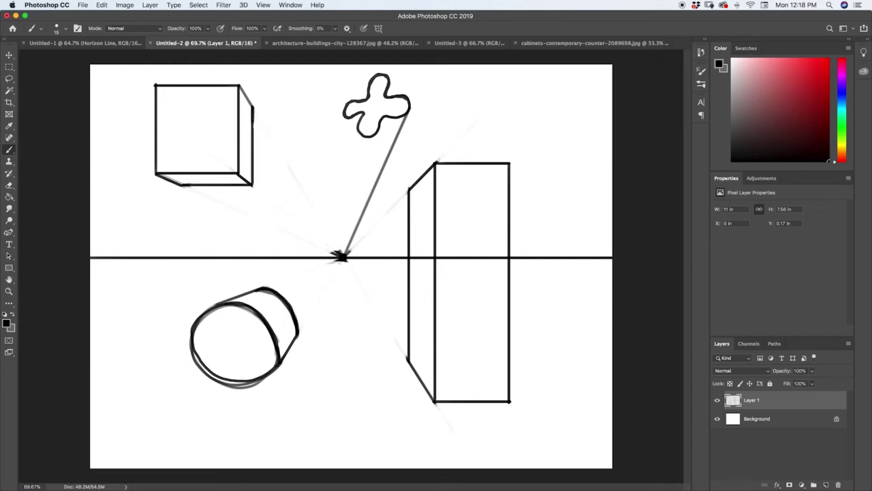
Paint a straight guideline between the four-lobed shape's left lobe and the vanishing point.
drag(343, 118, 344, 253)
drag(344, 113, 343, 254)
click(343, 254)
shift+click(343, 113)
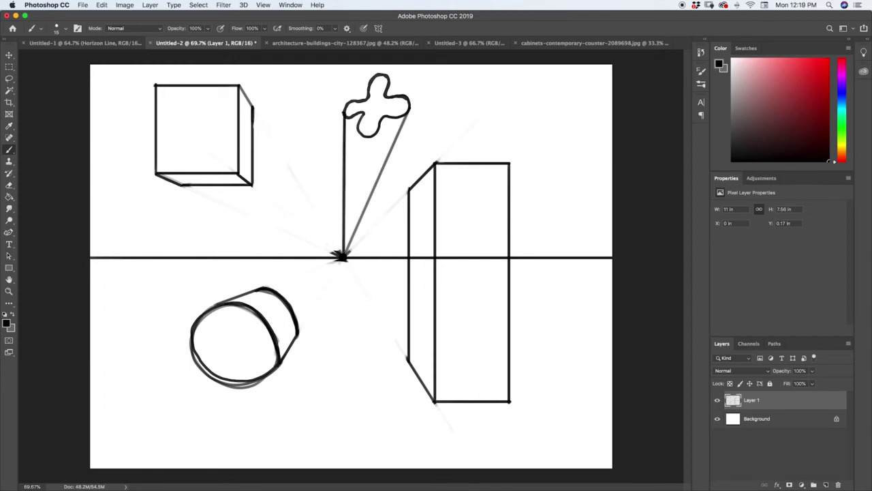
Paint a straight guideline from the vanishing point to the left side of the shape's lower lobe.
click(344, 254)
shift+click(357, 143)
click(344, 253)
shift+click(359, 127)
click(343, 254)
shift+click(359, 126)
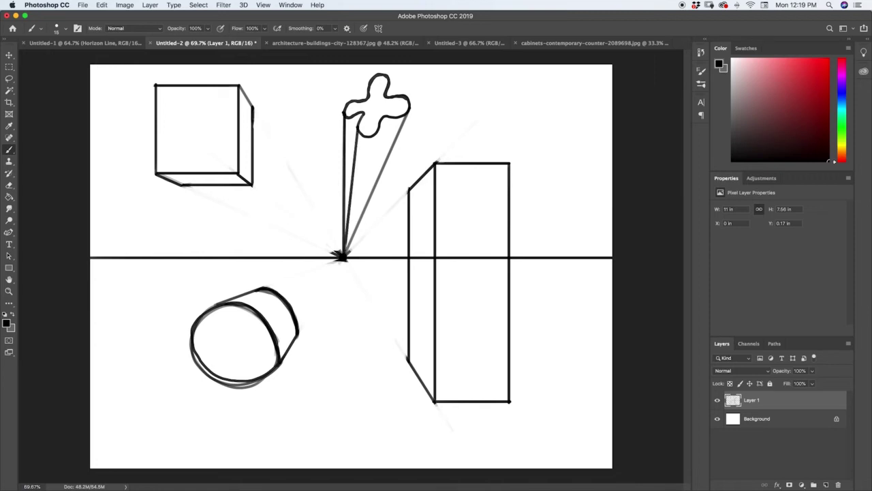
Paint a straight guideline from the vanishing point to the right side of the shape's lower lobe and darken it.
click(344, 254)
shift+click(376, 142)
click(343, 253)
shift+click(378, 131)
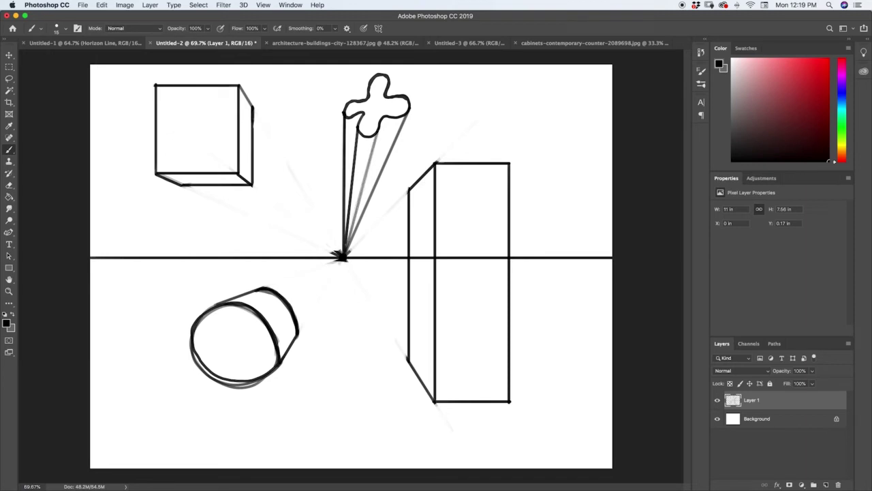
shift+click(344, 252)
shift+click(377, 133)
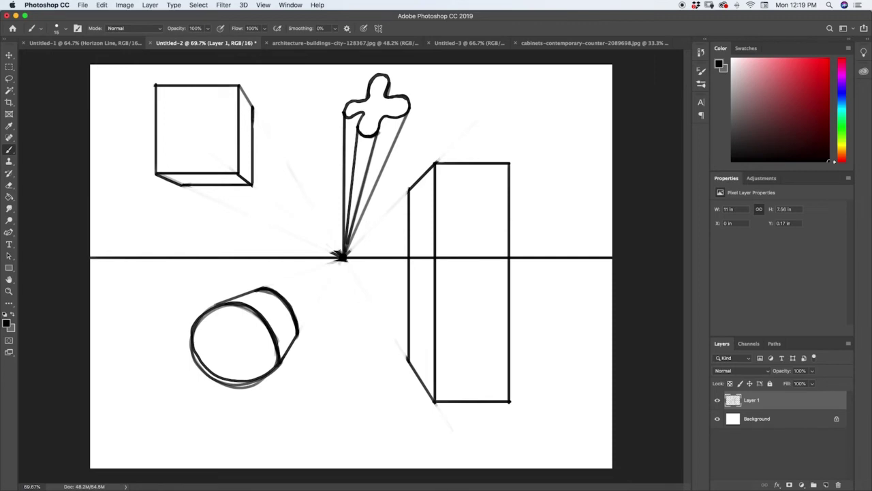
Paint the four-lobed form's rear edges between its guidelines and erase the remaining guidelines down to the vanishing point.
mouse_move(357, 146)
mouse_down()
mouse_move(368, 152)
mouse_move(366, 143)
mouse_up()
drag(402, 126, 349, 134)
key(f)
key(e)
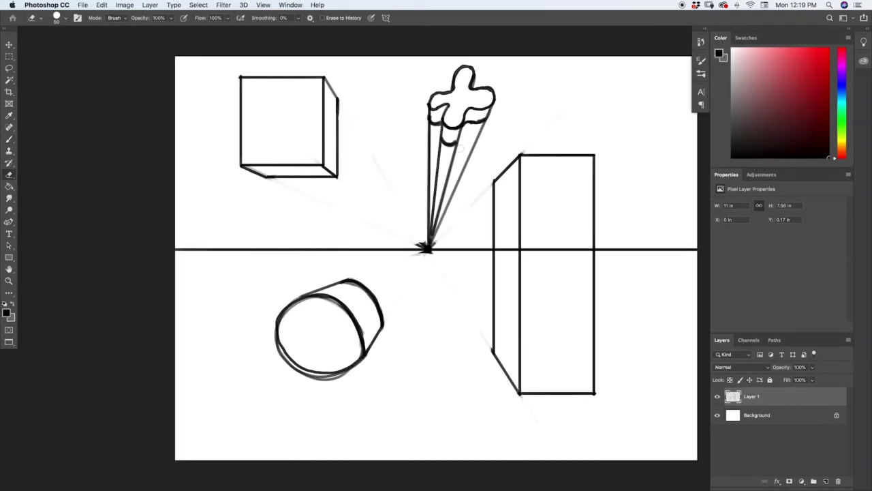
mouse_move(475, 134)
mouse_down()
mouse_move(430, 235)
mouse_move(453, 144)
mouse_move(429, 132)
mouse_move(432, 235)
mouse_move(438, 148)
mouse_move(474, 139)
mouse_move(455, 146)
mouse_up()
Reinforce the cylinder's side edges and front circle with additional brush strokes.
key(b)
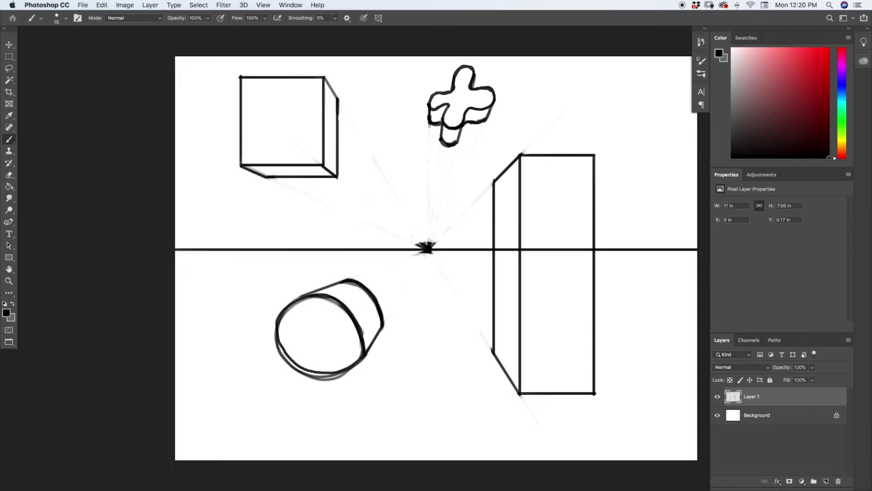
mouse_move(359, 362)
mouse_down()
mouse_move(363, 346)
mouse_move(313, 296)
mouse_move(282, 318)
mouse_move(312, 369)
mouse_move(322, 301)
mouse_move(341, 368)
mouse_move(378, 330)
mouse_up()
mouse_move(315, 293)
mouse_down()
mouse_move(339, 279)
mouse_move(374, 287)
mouse_up()
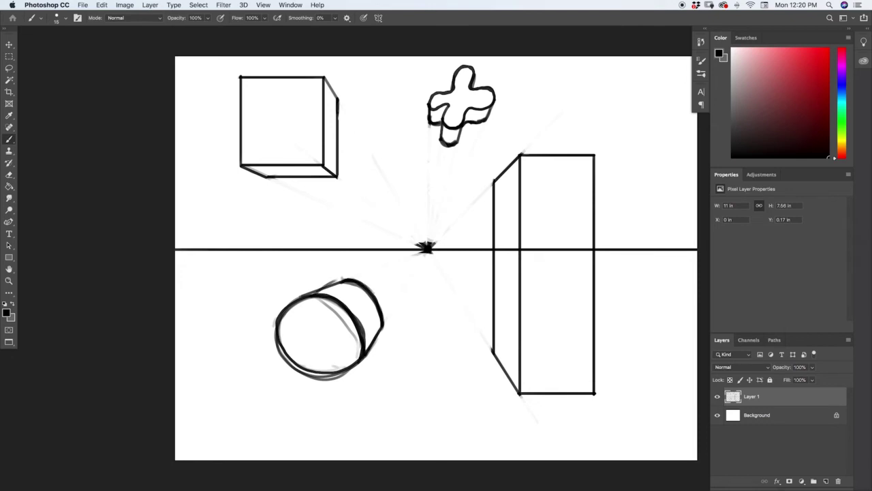
key(f)
key(f)
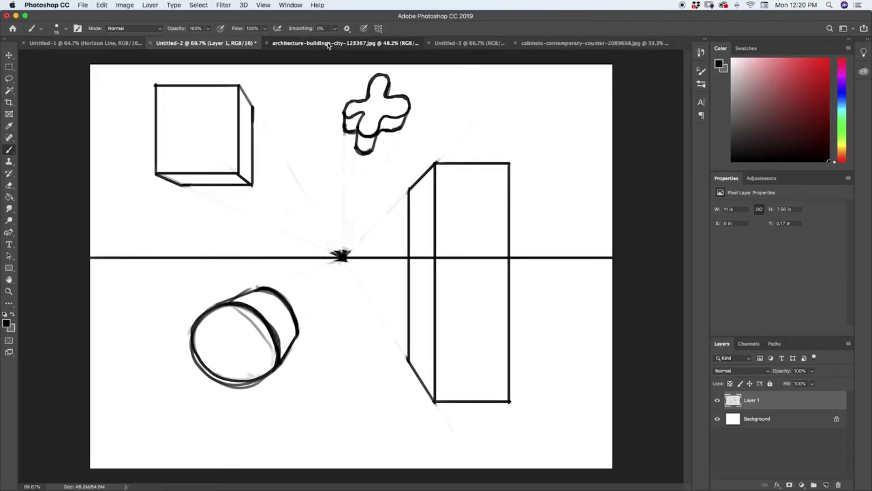
In the architecture-buildings-city-128367.jpg document, add a new layer and set the foreground color to ff0000.
click(354, 44)
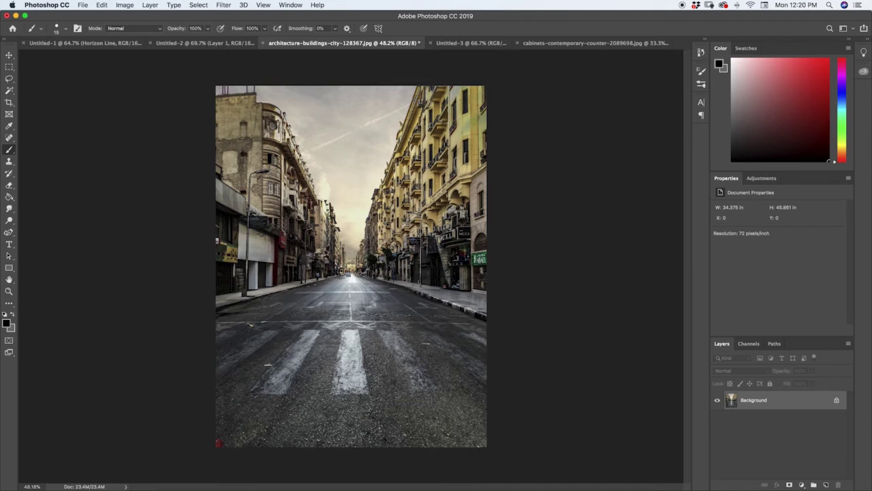
click(826, 483)
click(6, 323)
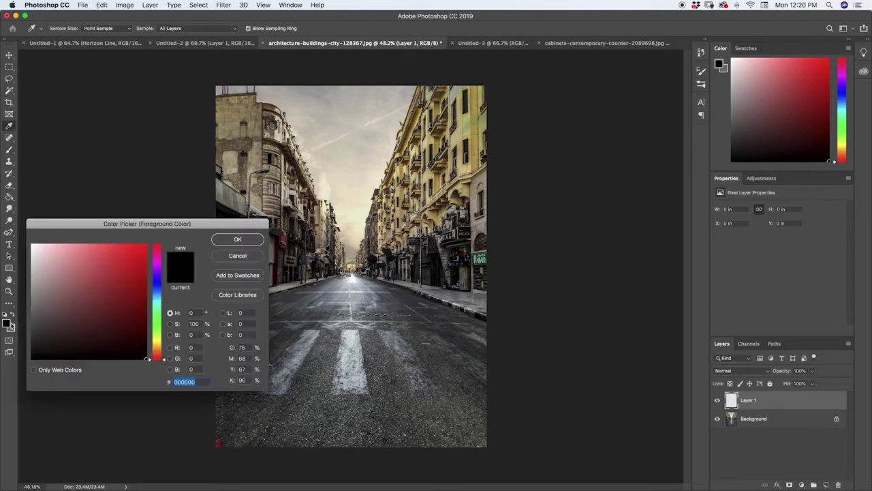
text(ff0000)
click(238, 238)
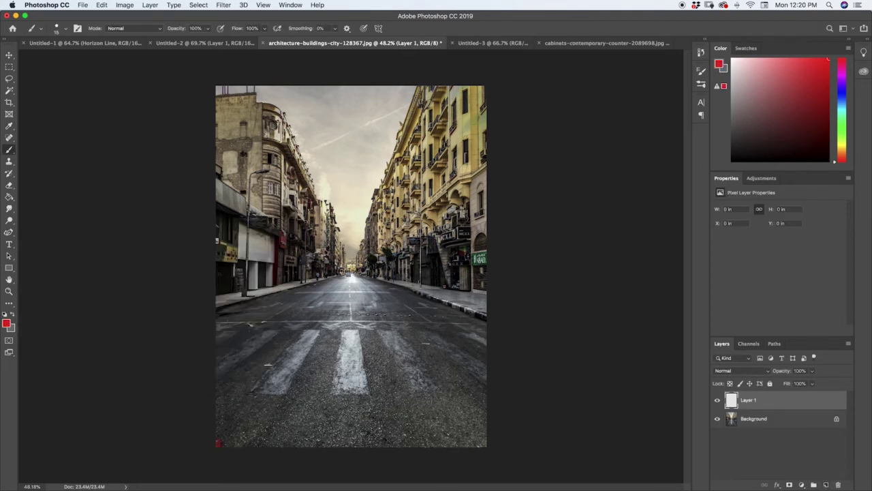
Fill the new layer with white, keeping red as the background color, and lower the layer's opacity to 34%.
click(13, 315)
click(7, 323)
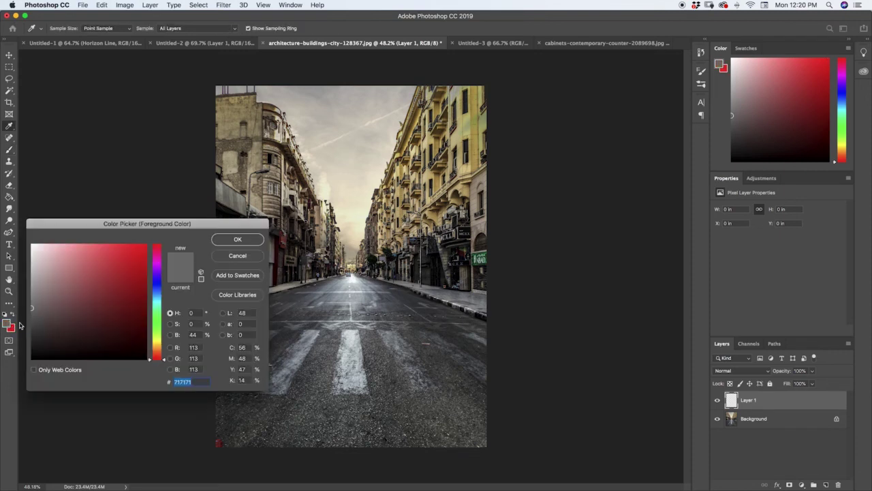
drag(127, 312, 21, 218)
click(239, 240)
key(g)
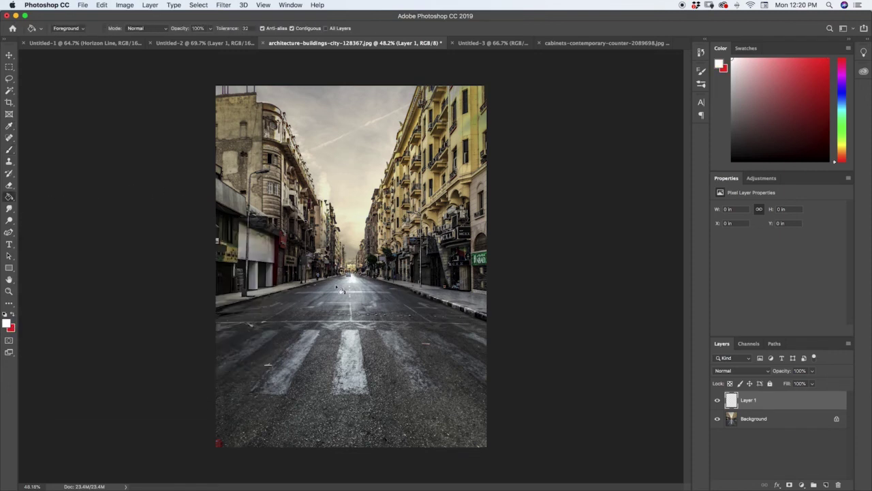
click(341, 287)
click(811, 371)
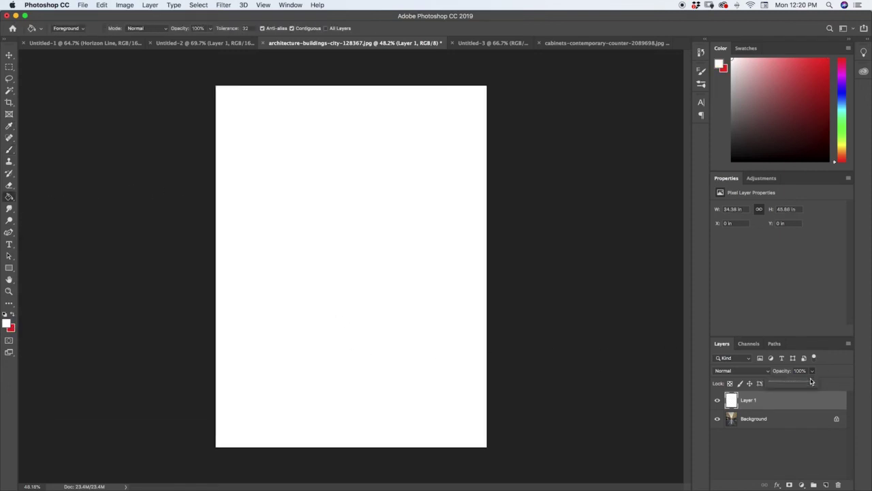
drag(811, 382, 785, 388)
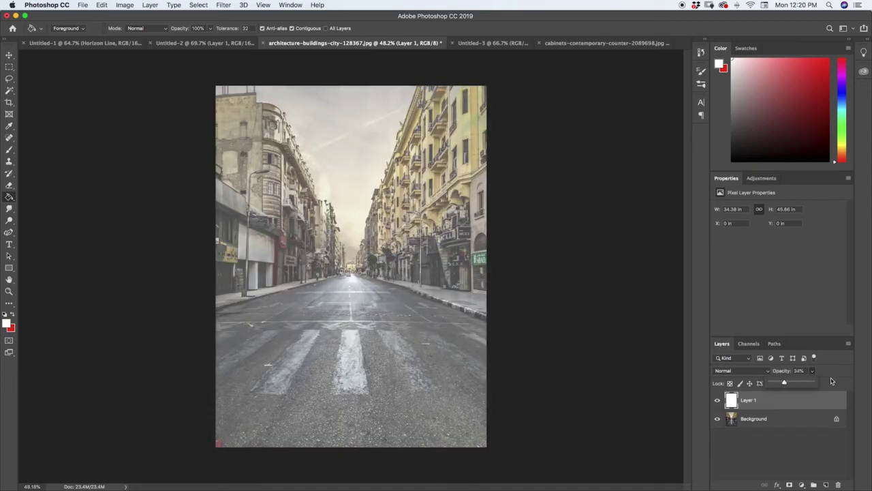
Add another layer and paint a red vanishing-point dot at the far end of the street.
click(825, 485)
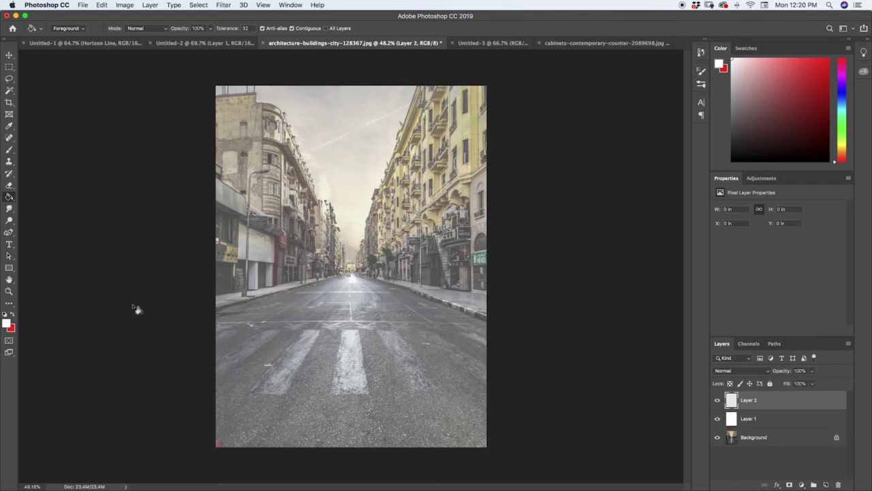
click(11, 315)
key(b)
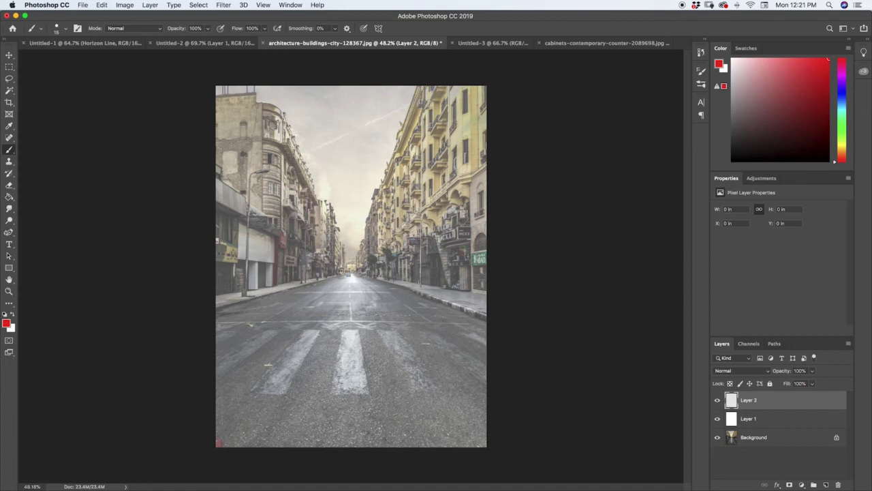
click(350, 267)
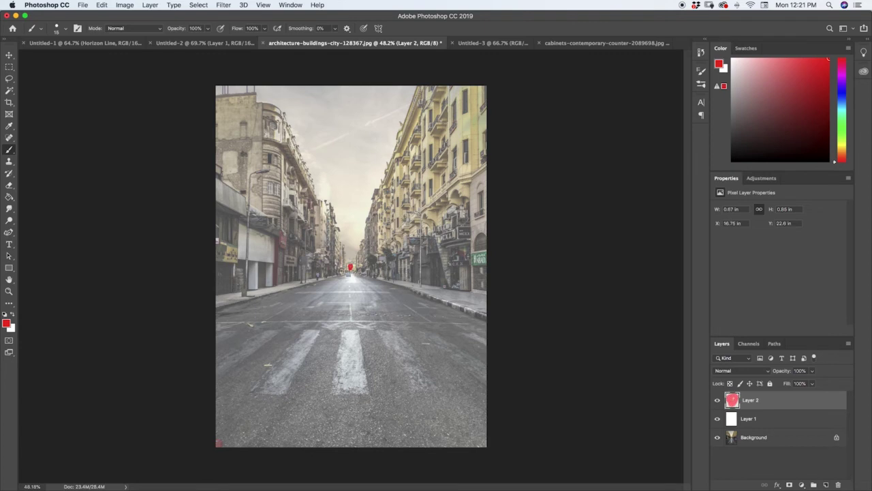
mouse_move(417, 87)
mouse_down()
mouse_move(352, 259)
mouse_move(425, 88)
mouse_up()
key(super+z)
drag(274, 101, 345, 240)
key(super+z)
drag(357, 272, 486, 332)
drag(367, 402, 356, 322)
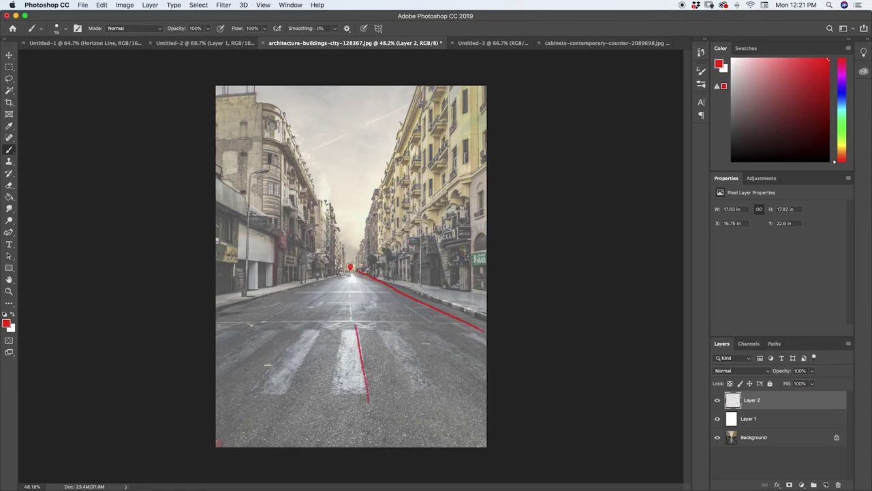
key(super+z)
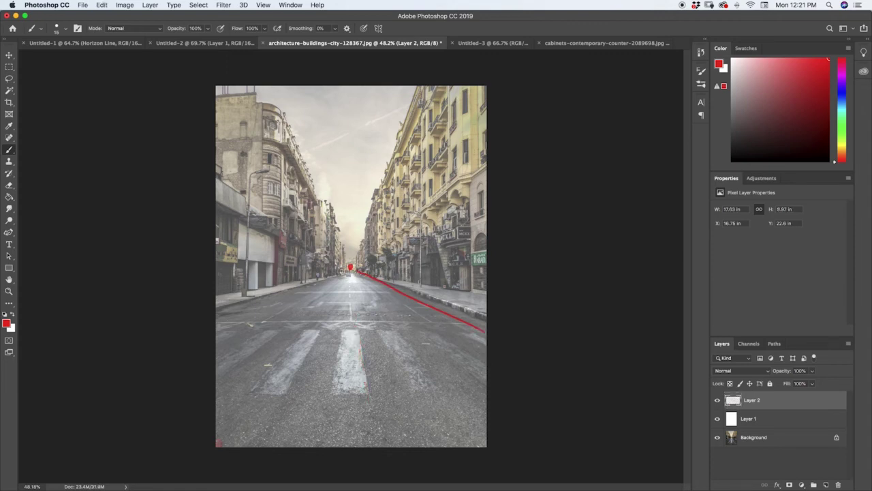
key(super+z)
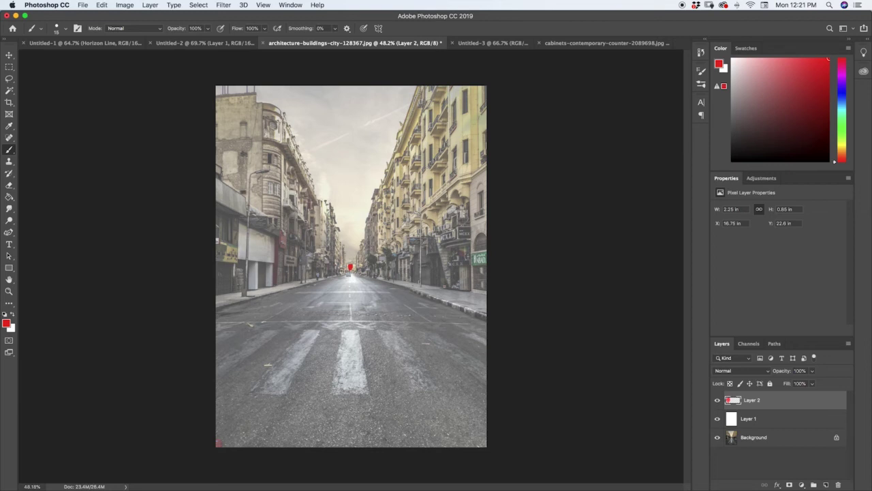
Paint red perspective lines from the vanishing point along the right and left curbs to the photo's edges.
drag(349, 268, 486, 319)
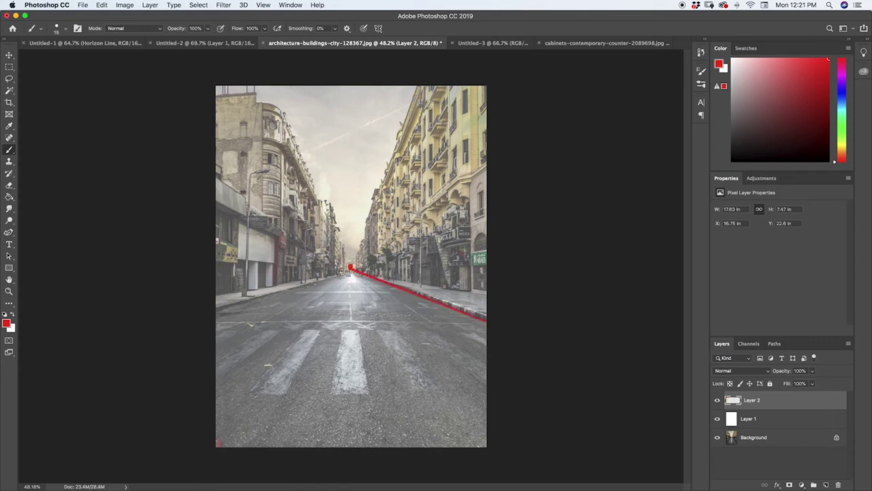
drag(350, 268, 215, 319)
mouse_move(344, 272)
mouse_down()
mouse_move(217, 310)
mouse_move(344, 272)
mouse_up()
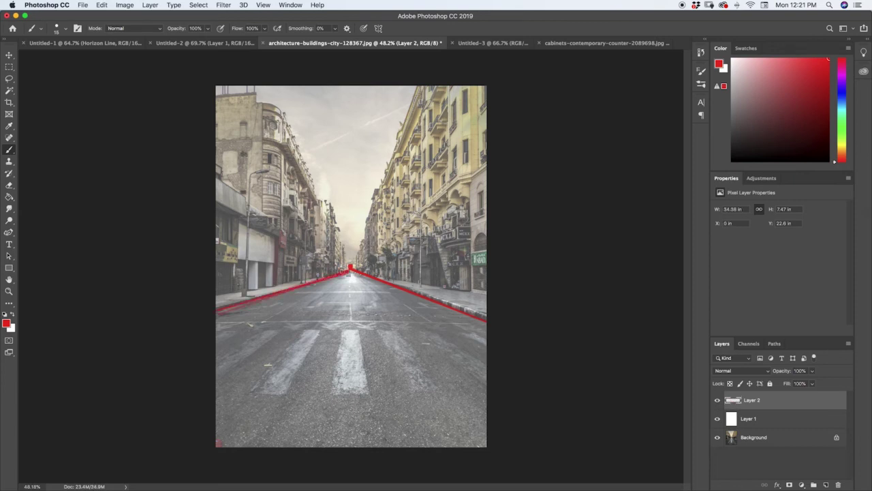
Paint a red line from the vanishing point along the central crosswalk stripe's right edge, and mark the lower end of the stripe left of it.
drag(351, 272, 358, 330)
shift+click(368, 394)
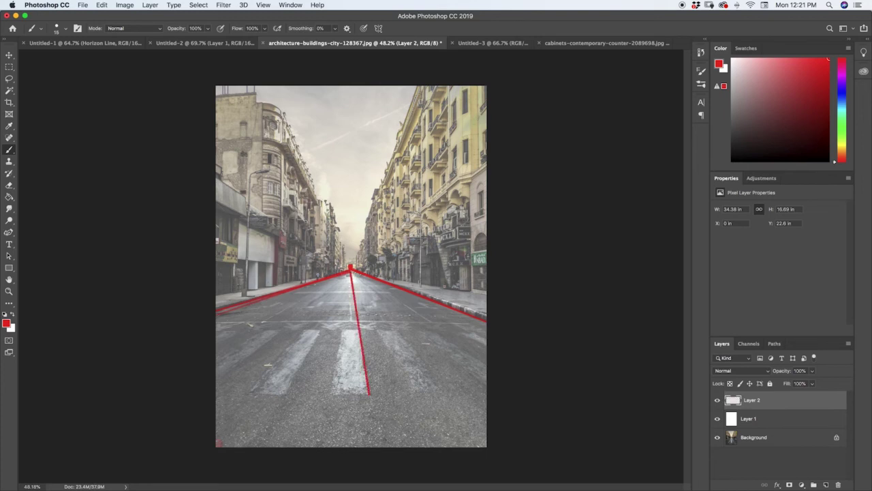
drag(287, 391, 289, 383)
drag(288, 387, 342, 256)
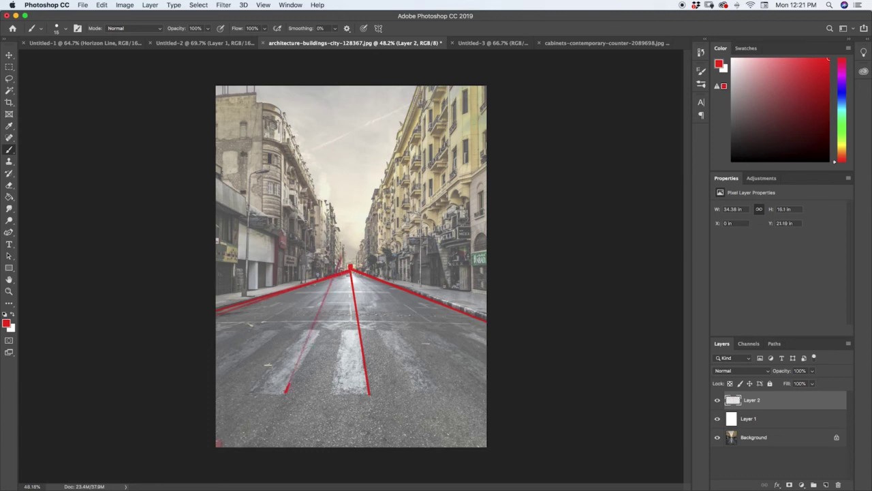
drag(289, 384, 319, 334)
key(super+z)
key(super+z)
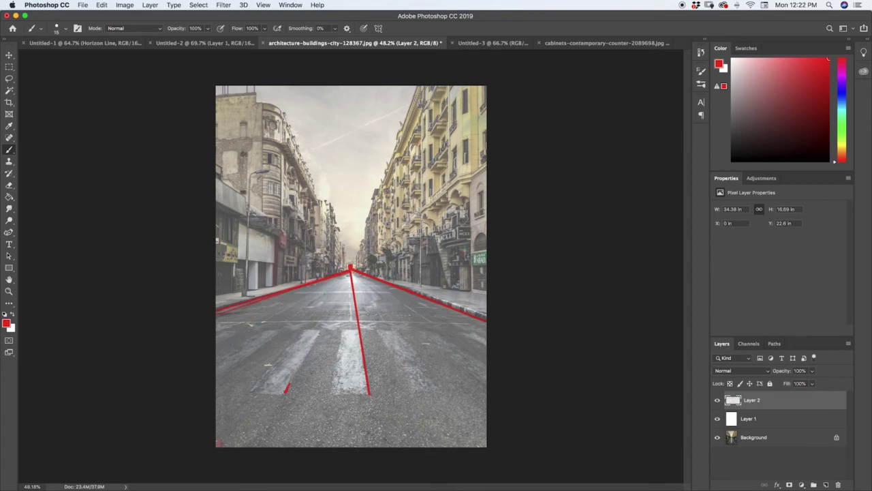
drag(348, 273, 320, 325)
key(super+z)
Connect the left stripe's mark to the vanishing point, and paint red lines from that point along both rooflines to the photo's upper edge.
shift+click(350, 270)
shift+click(420, 87)
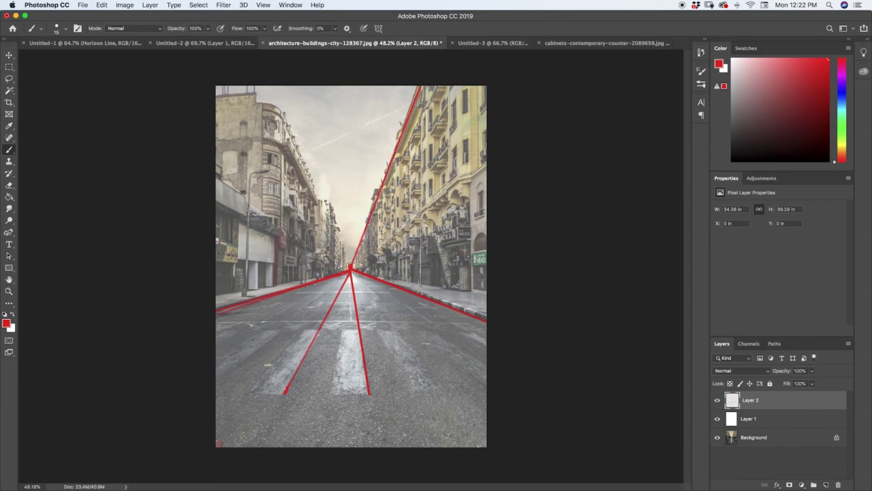
shift+click(272, 86)
shift+click(273, 86)
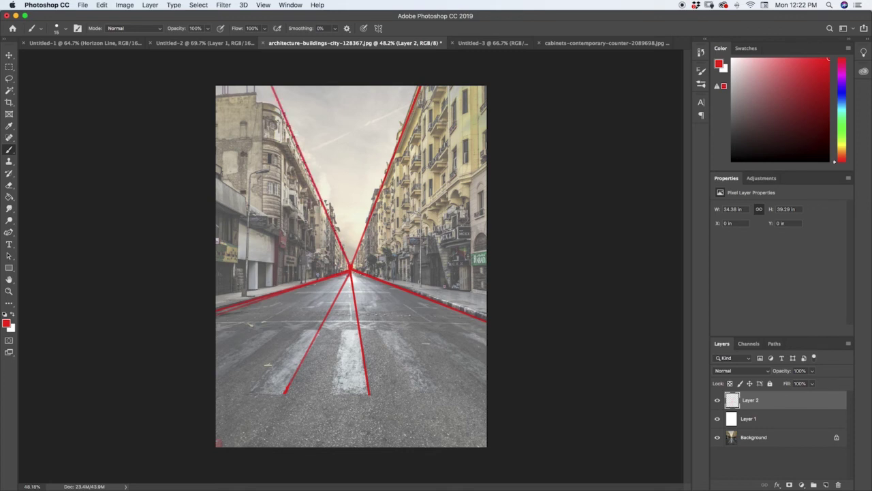
drag(291, 192, 311, 209)
drag(327, 252, 335, 256)
drag(330, 246, 338, 252)
key(super+z)
key(super+z)
key(super+z)
key(super+z)
key(super+z)
Outline the left building's roof and corner in red, and add the storefront's converging roof line, erasing the part beyond the corner.
mouse_move(217, 94)
mouse_down()
mouse_move(274, 94)
mouse_move(274, 281)
mouse_up()
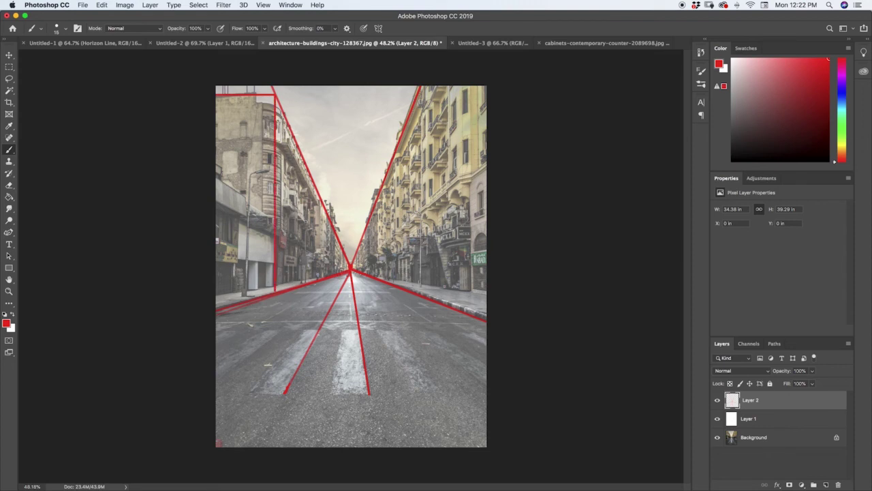
drag(216, 179, 349, 270)
key(e)
mouse_move(290, 226)
mouse_down()
mouse_move(281, 218)
mouse_move(344, 266)
mouse_up()
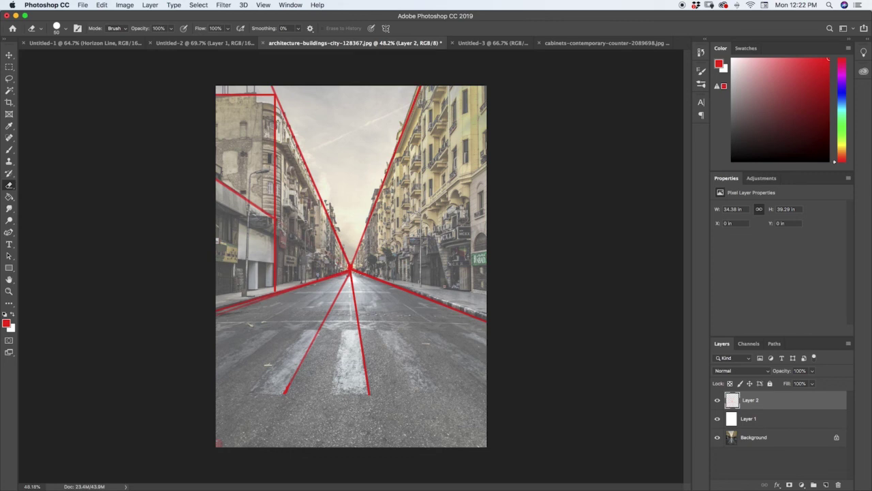
key(b)
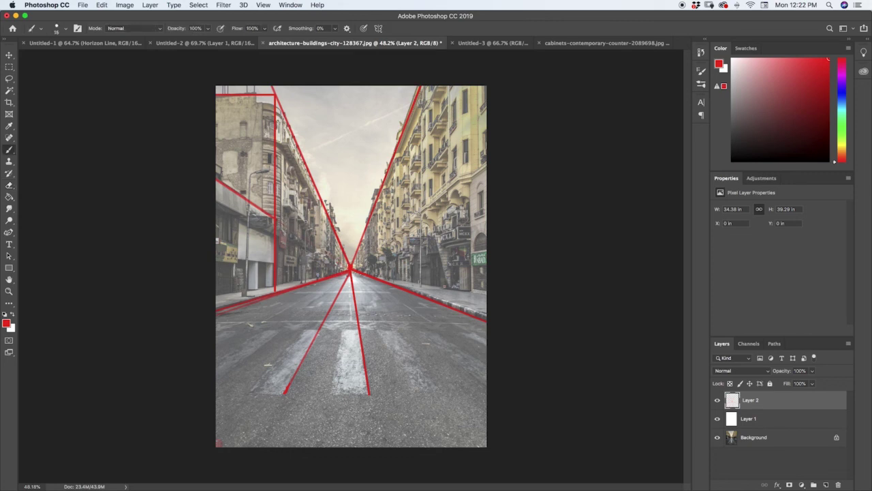
Paint vertical red lines on the storefront and the left row of buildings, spacing them closer together toward the vanishing point.
drag(238, 193, 239, 298)
drag(290, 131, 291, 212)
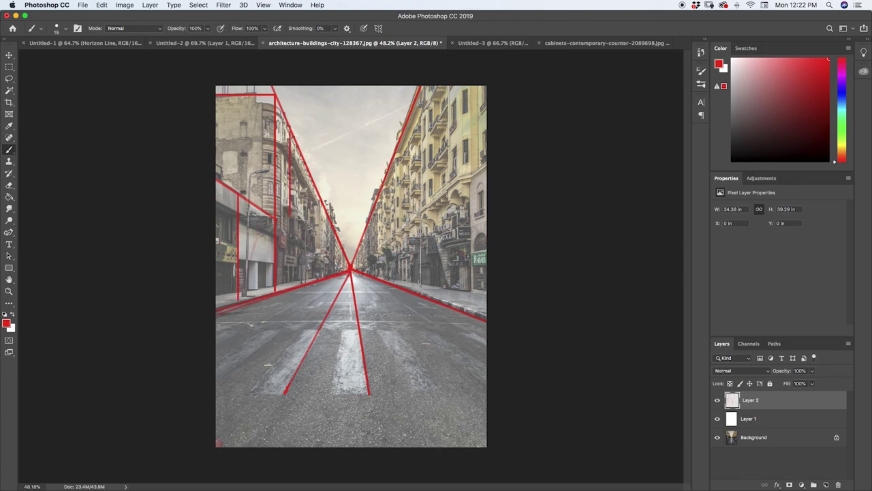
key(ctrl+z)
drag(304, 162, 304, 283)
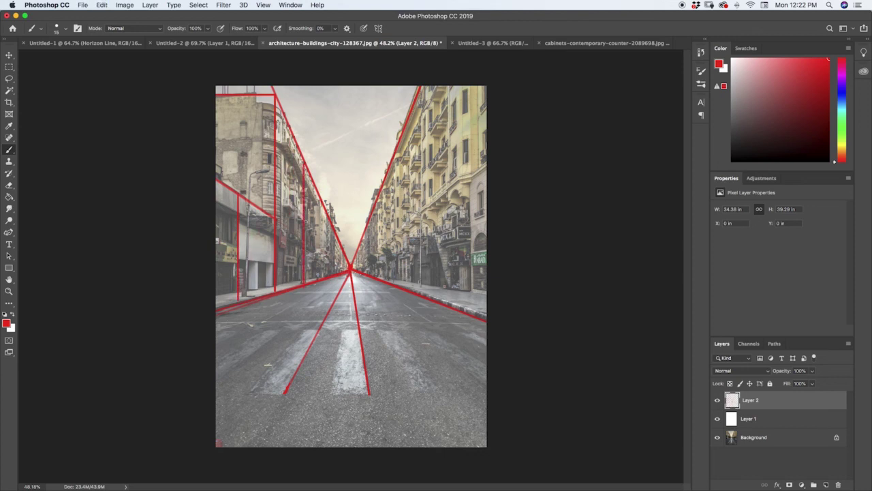
drag(316, 188, 316, 259)
drag(328, 218, 328, 275)
mouse_move(334, 231)
mouse_down()
mouse_move(333, 264)
mouse_move(346, 270)
mouse_up()
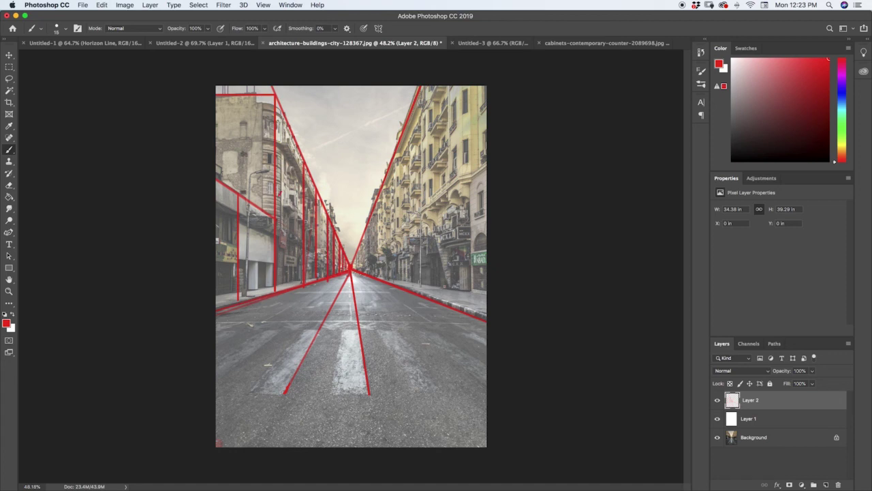
drag(279, 194, 284, 201)
drag(278, 196, 297, 200)
key(super+z)
key(super+z)
key(super+z)
key(super+z)
Paint a red line from the vanishing point along the base of the right-hand buildings, and thicken the right curb line.
shift+click(487, 293)
key(super+z)
drag(352, 270, 444, 286)
shift+click(487, 296)
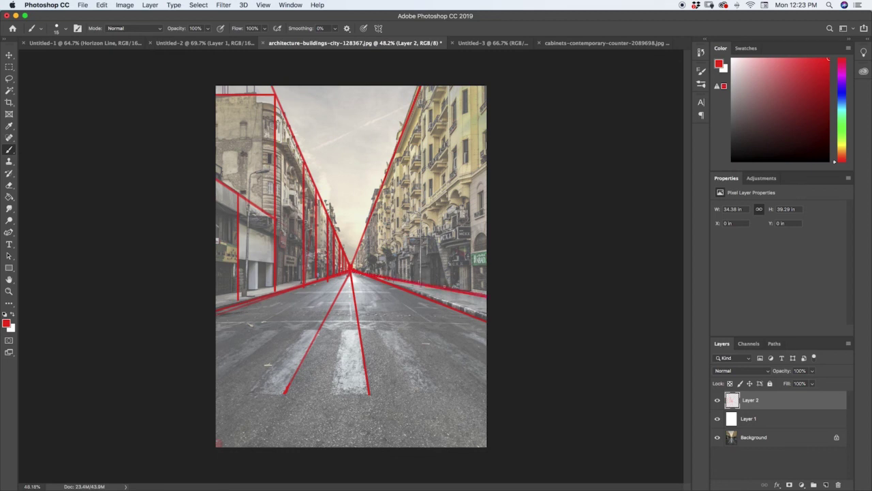
drag(440, 300, 487, 316)
right_click(461, 308)
key(Escape)
Paint vertical red lines on the right-hand buildings, from the nearest facade back to closely spaced ones near the vanishing point.
drag(471, 289, 471, 85)
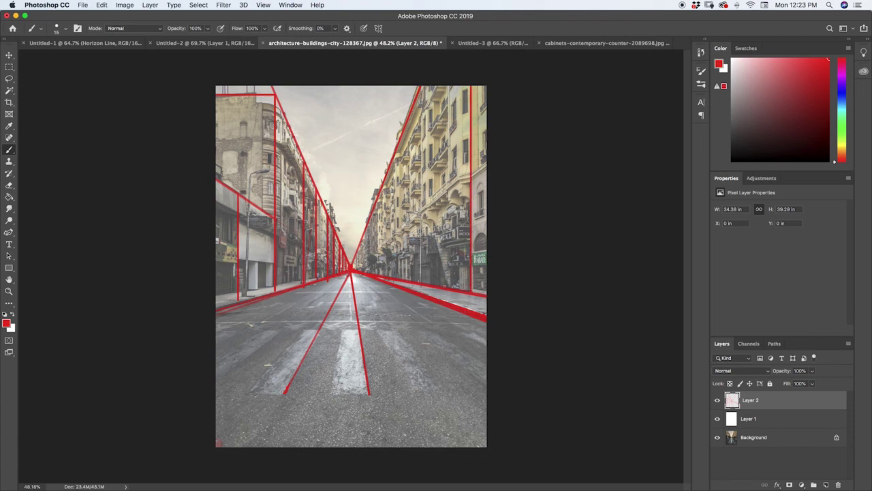
drag(381, 275, 380, 185)
drag(370, 256, 370, 220)
mouse_move(364, 269)
mouse_down()
mouse_move(363, 237)
mouse_move(355, 257)
mouse_up()
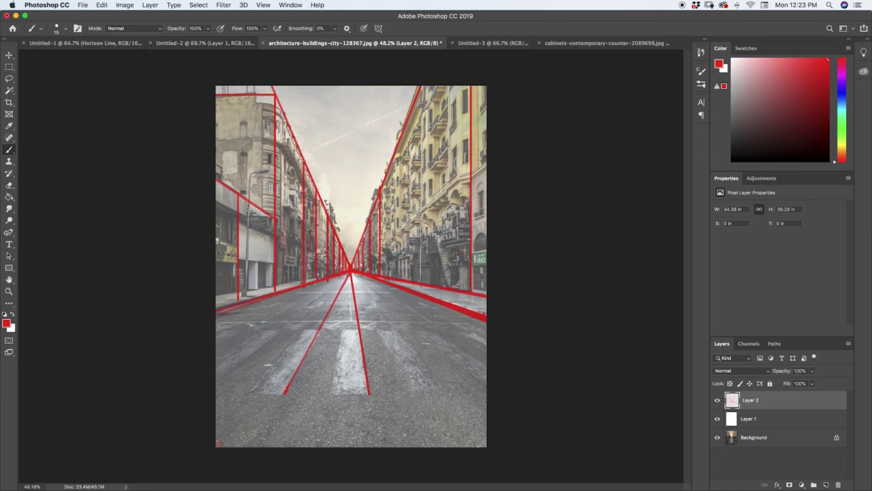
Paint two horizontal red lines across the road at the crosswalk's far end, and erase gaps in the lower one between the stripes.
drag(215, 322, 479, 323)
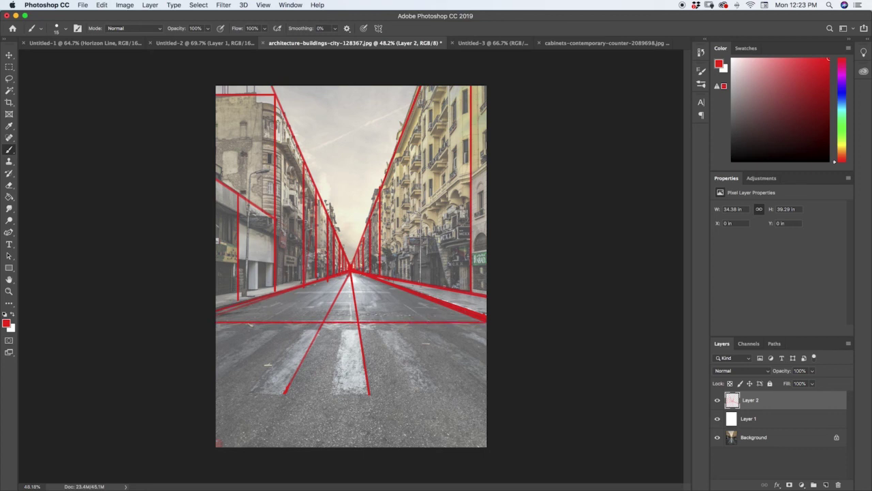
drag(216, 331, 486, 332)
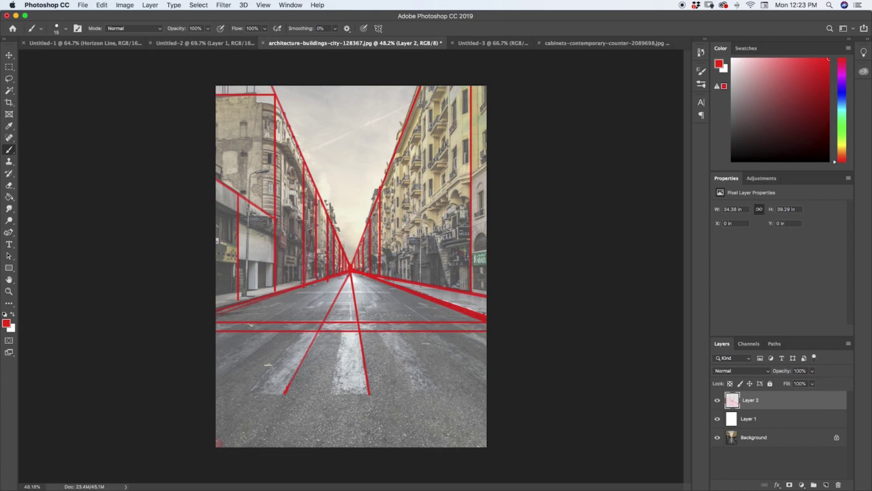
key(e)
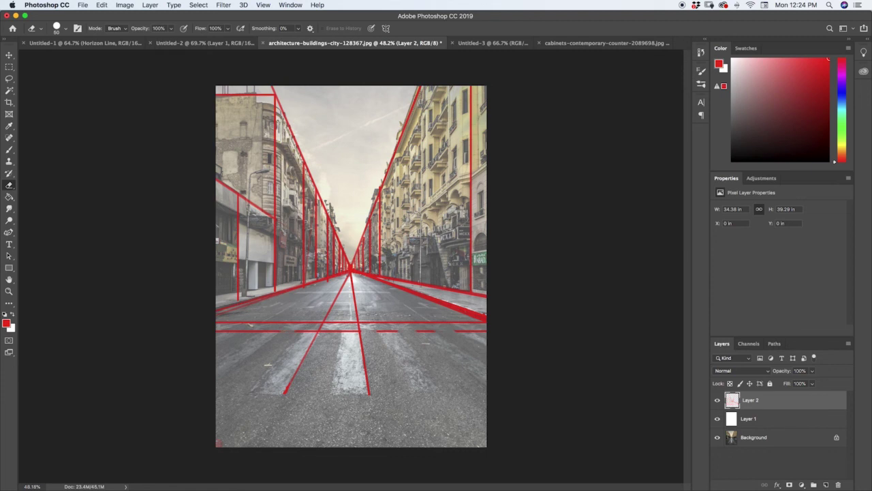
drag(244, 331, 236, 331)
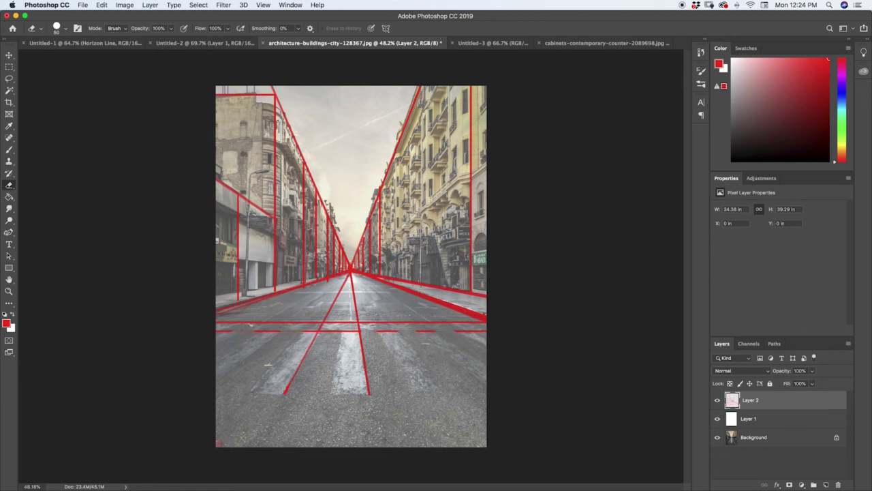